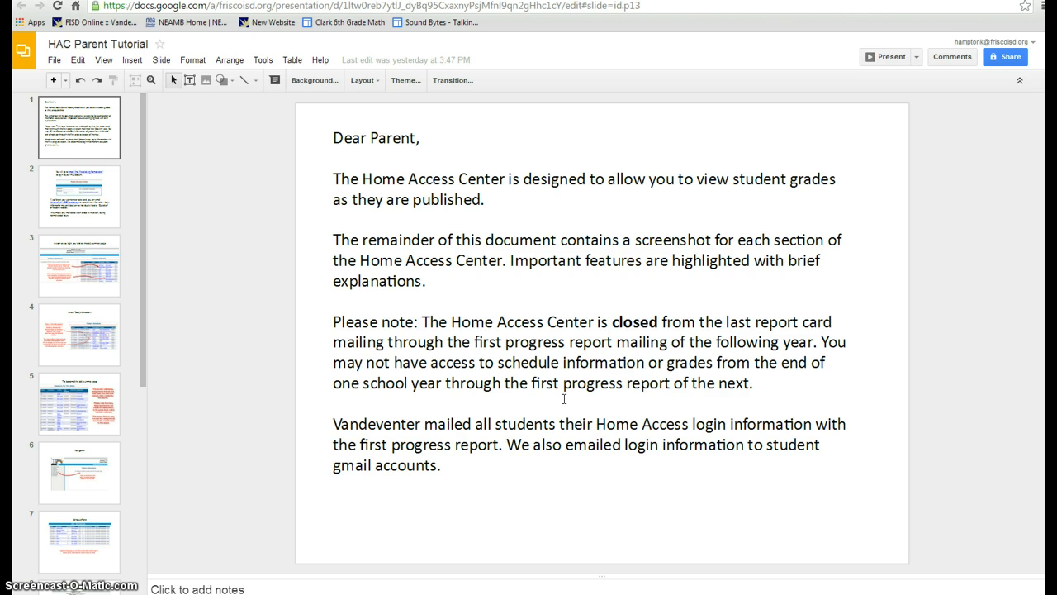
Open the web publishing settings of the HAC Parent Tutorial presentation and copy its embed code
click(55, 61)
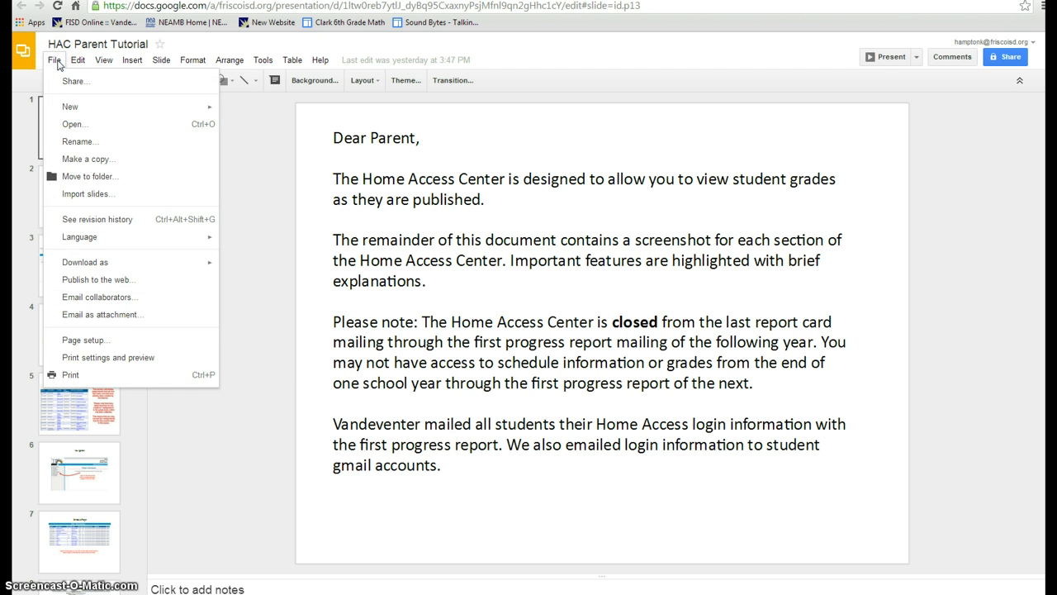
click(82, 279)
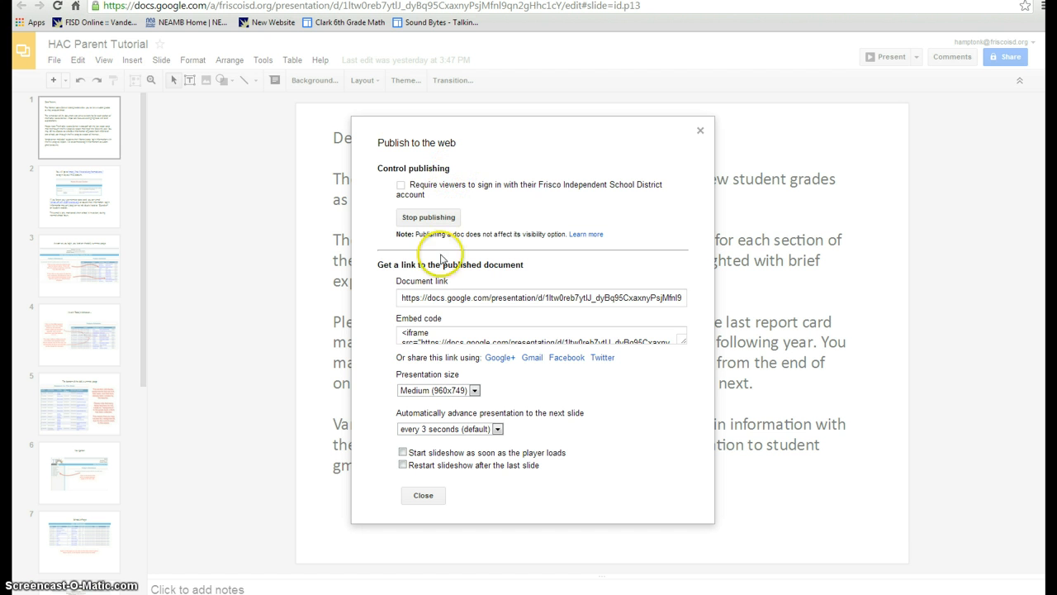
drag(420, 333, 625, 372)
right_click(603, 337)
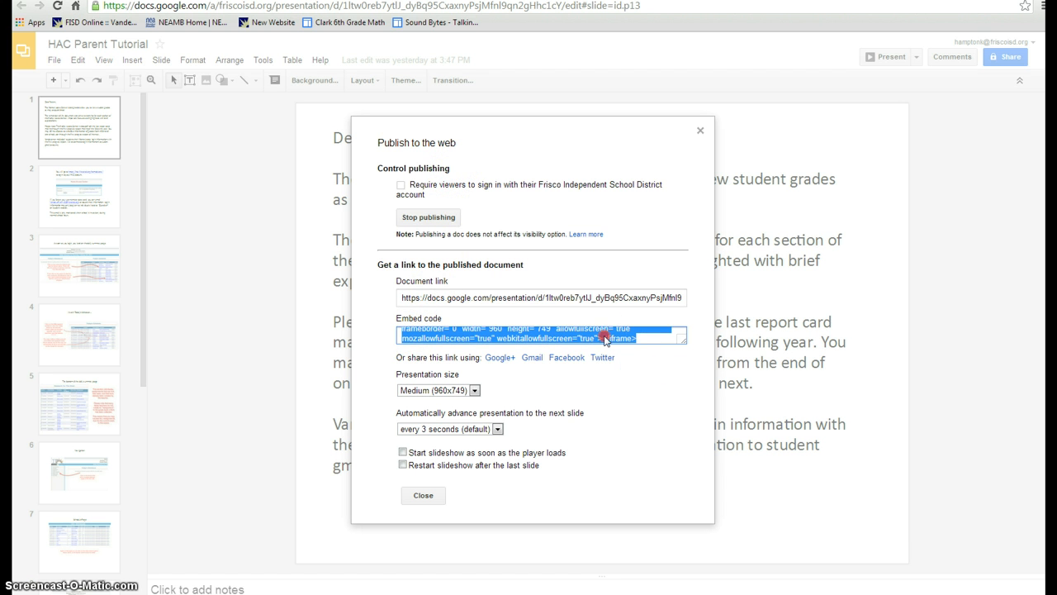
click(627, 391)
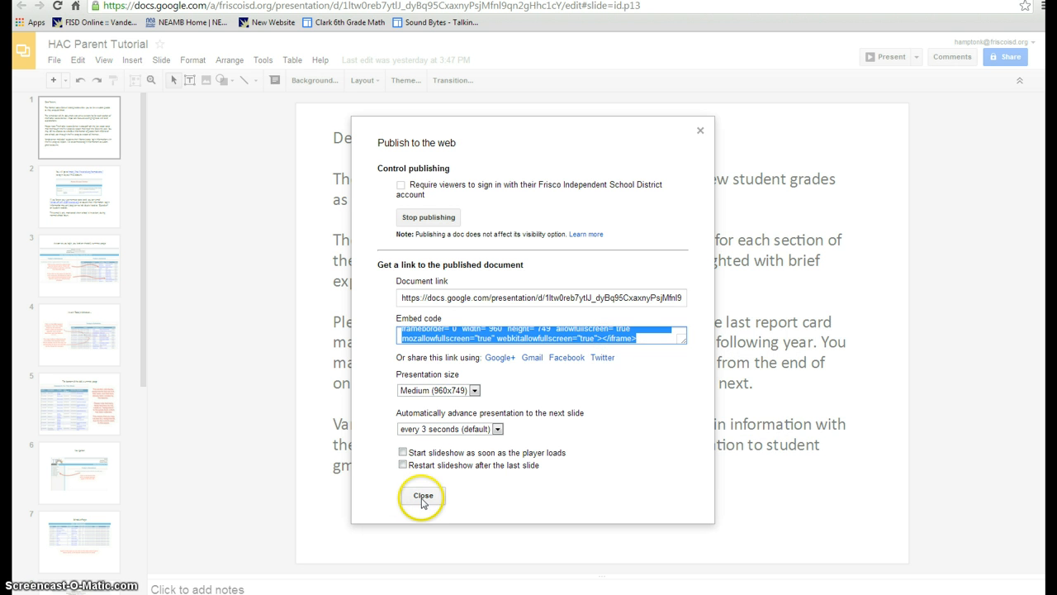
Set the published presentation size to Small (480x389), copy the entire updated embed code and close the publishing settings
click(474, 391)
click(463, 402)
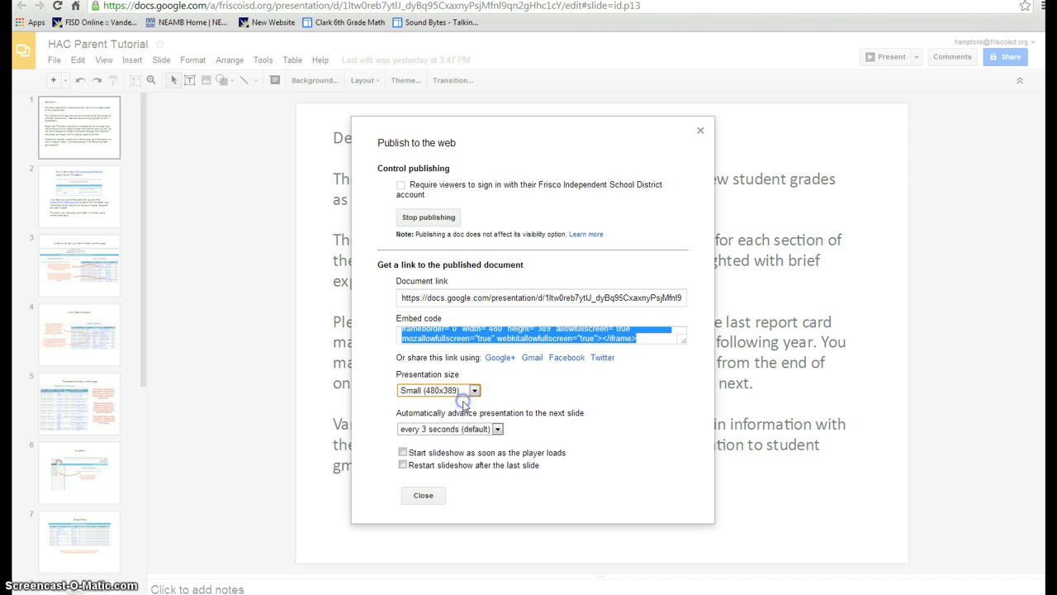
click(448, 340)
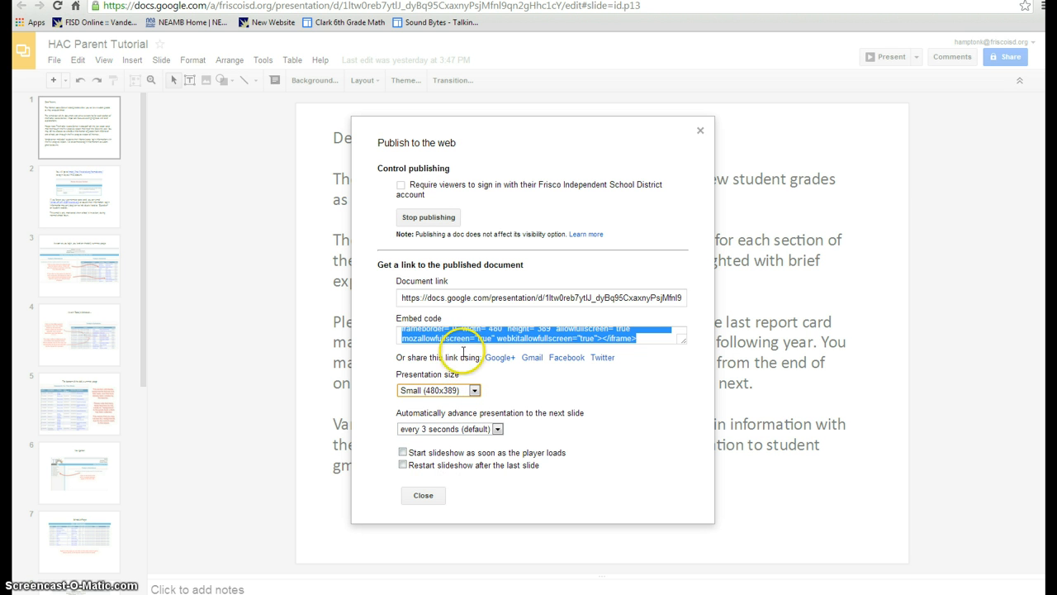
click(502, 337)
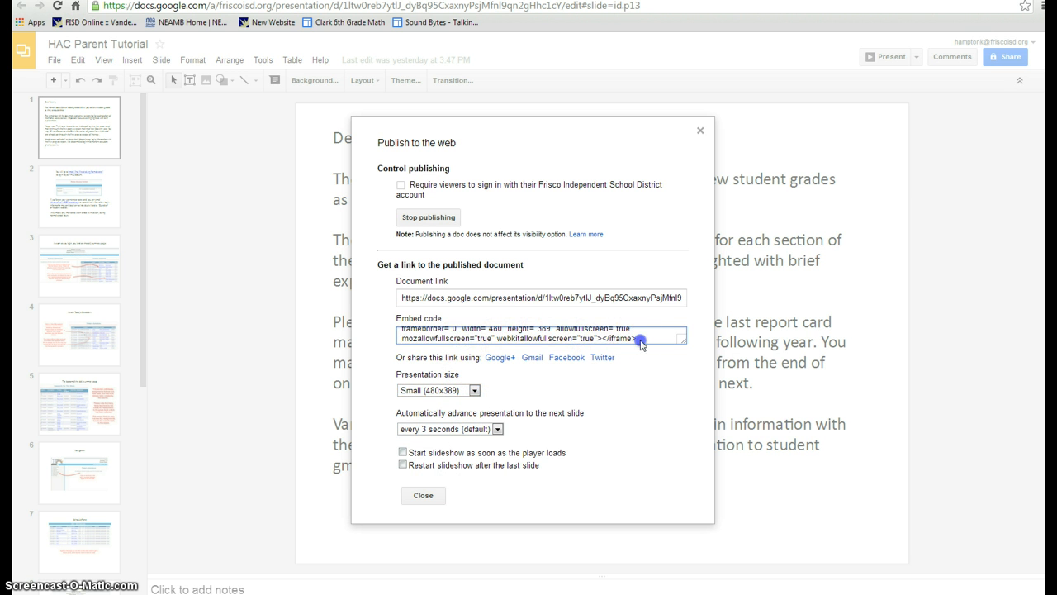
drag(637, 337, 366, 319)
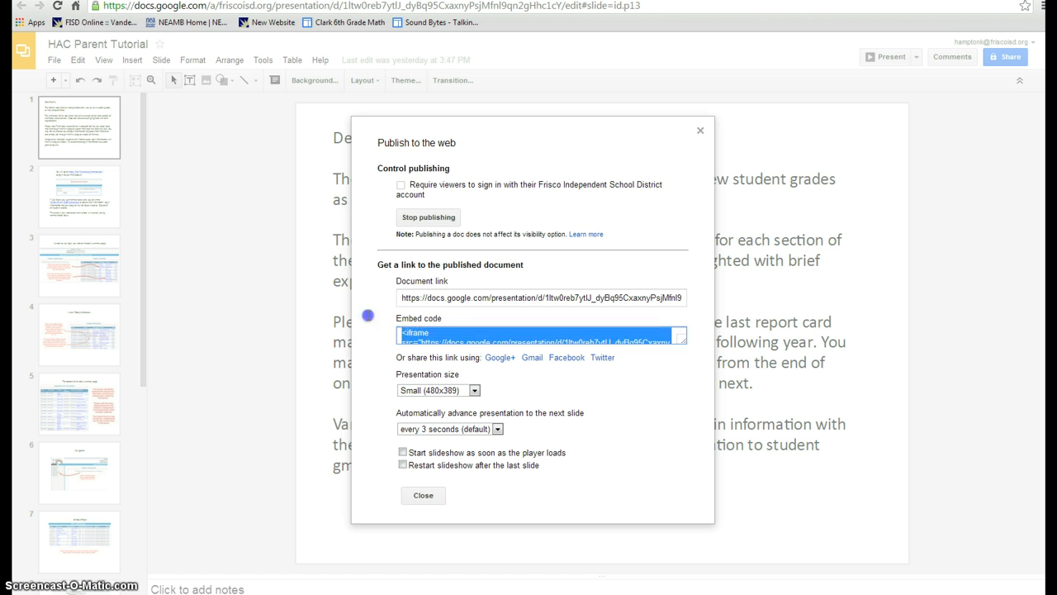
right_click(461, 330)
click(495, 389)
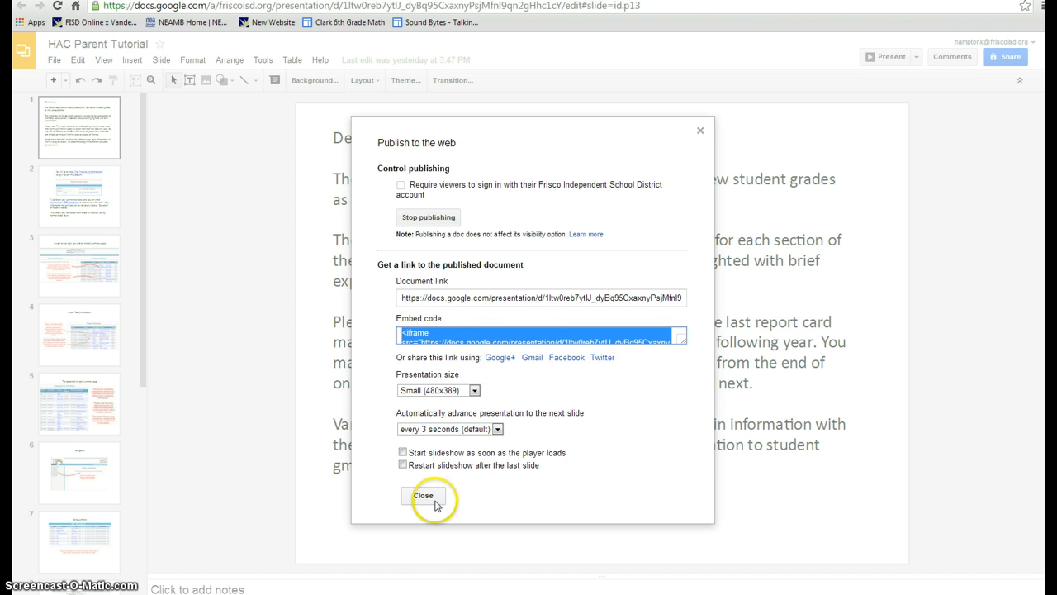
click(430, 498)
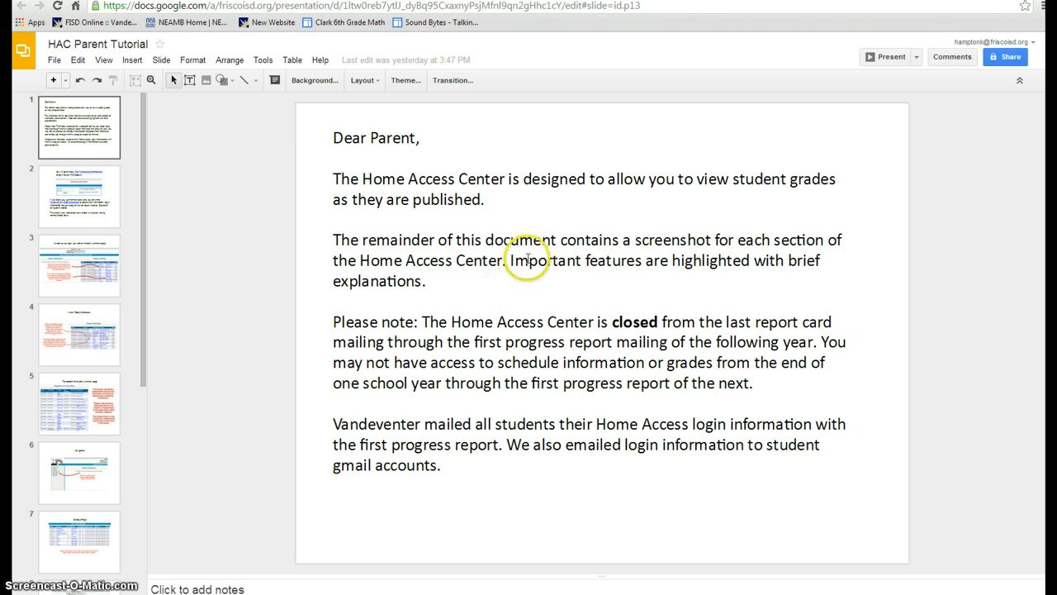
Switch to the Moodle course page and add a new Label resource to the Lesson Plans section
click(81, 22)
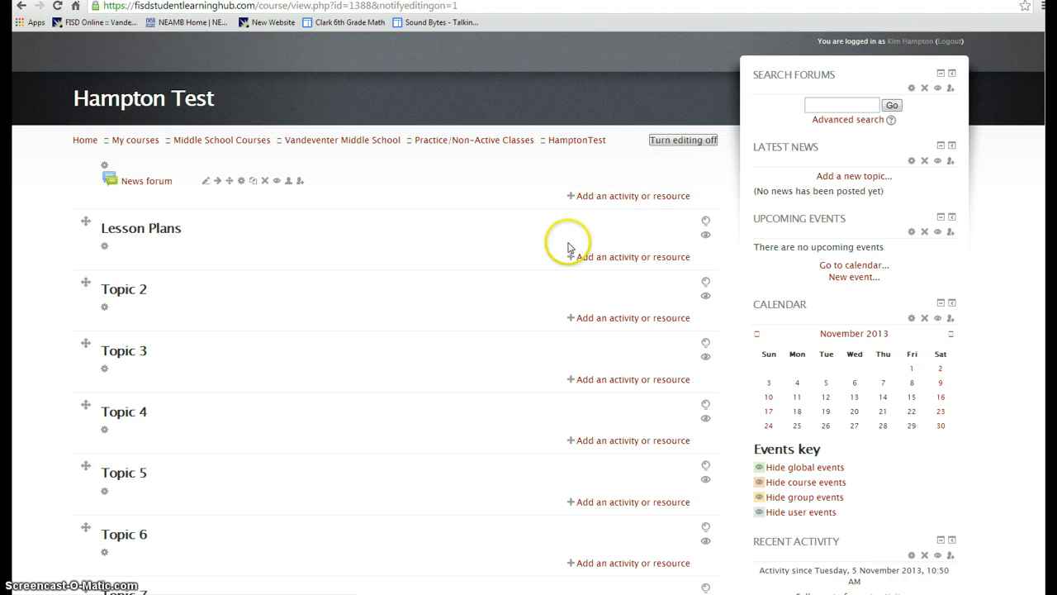
click(611, 256)
drag(503, 274, 503, 436)
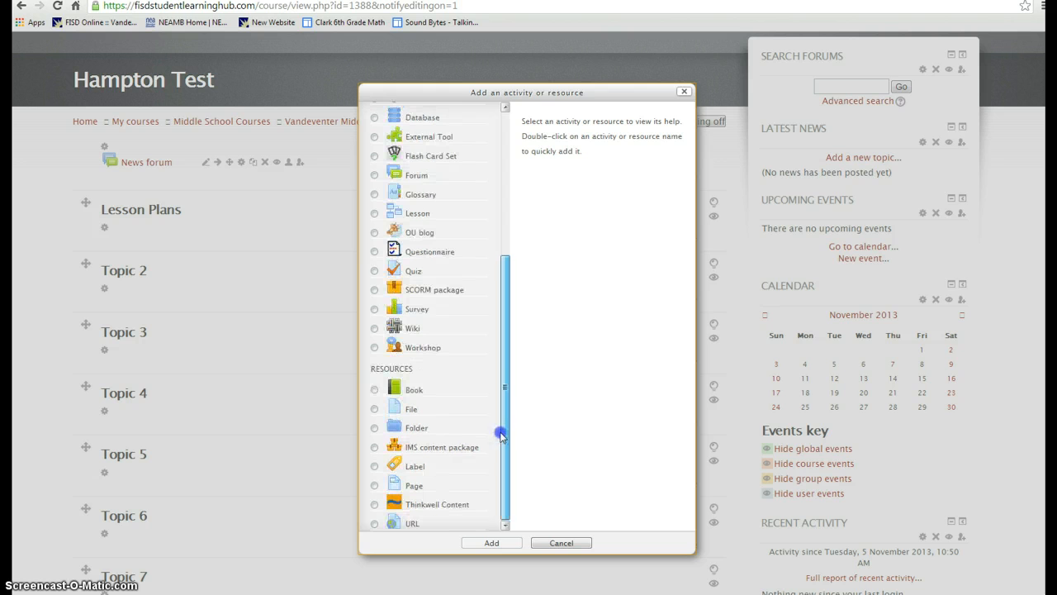
click(374, 466)
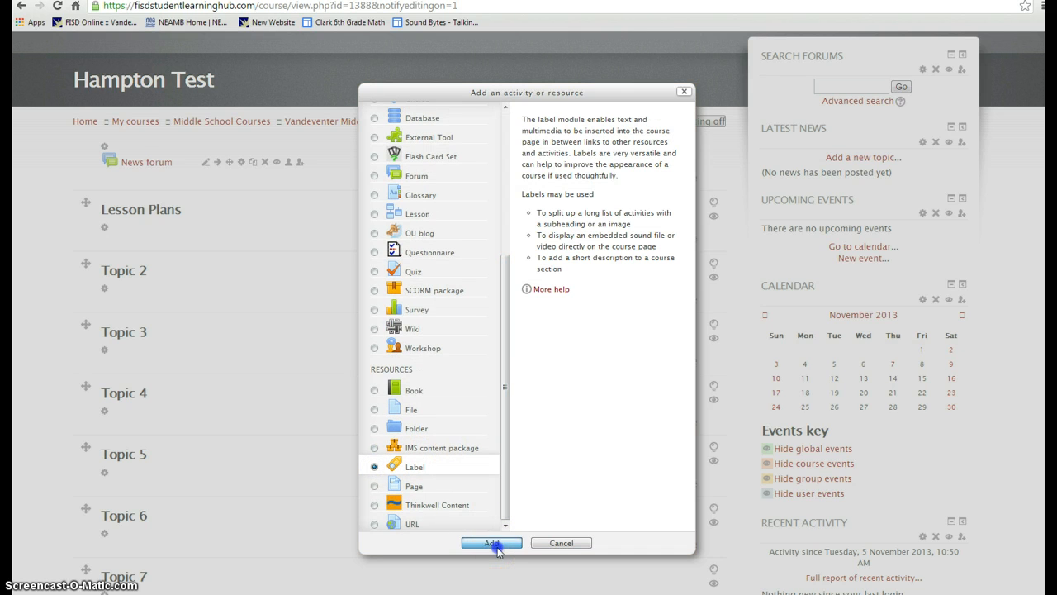
click(492, 542)
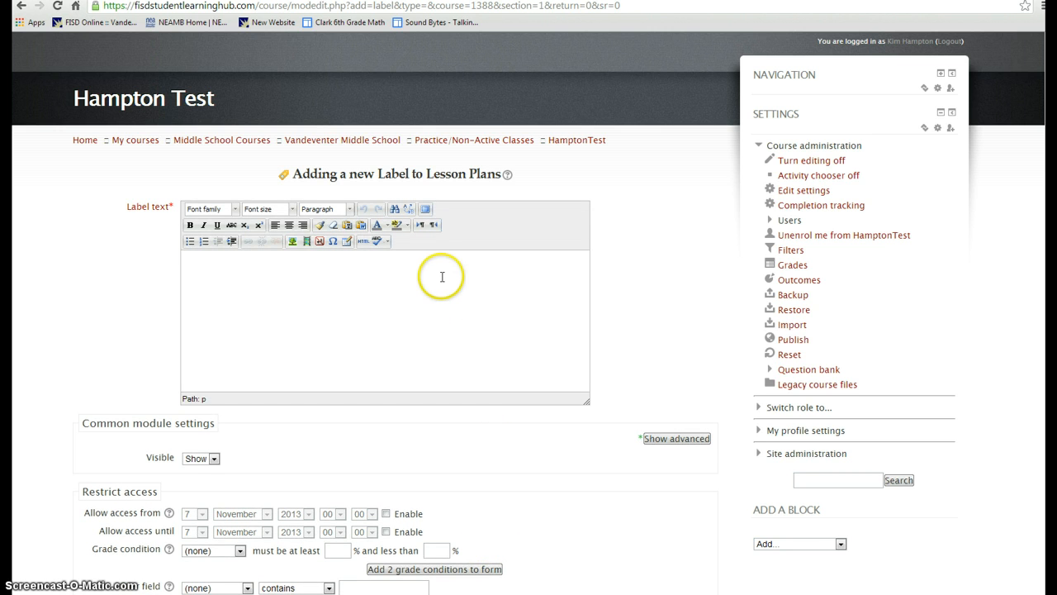
Paste the copied embed code into the label text's HTML source and apply it
click(363, 244)
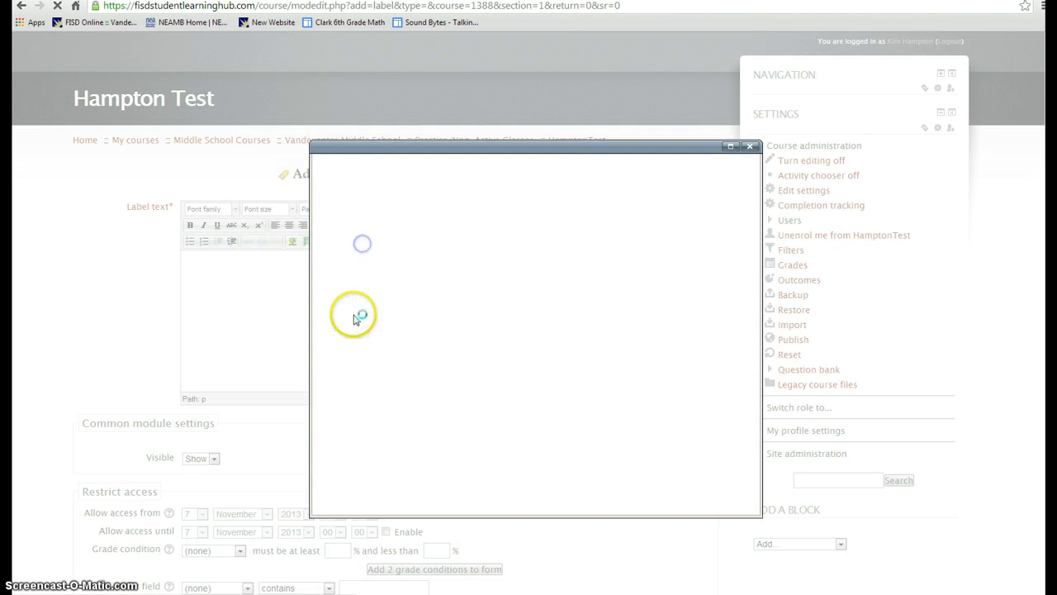
right_click(347, 192)
click(377, 262)
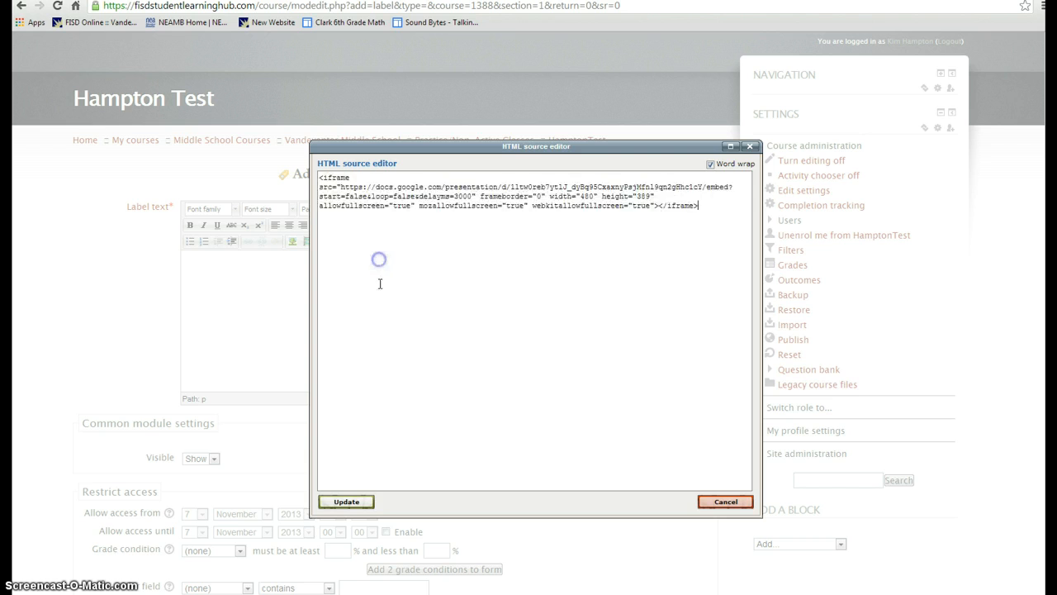
click(346, 501)
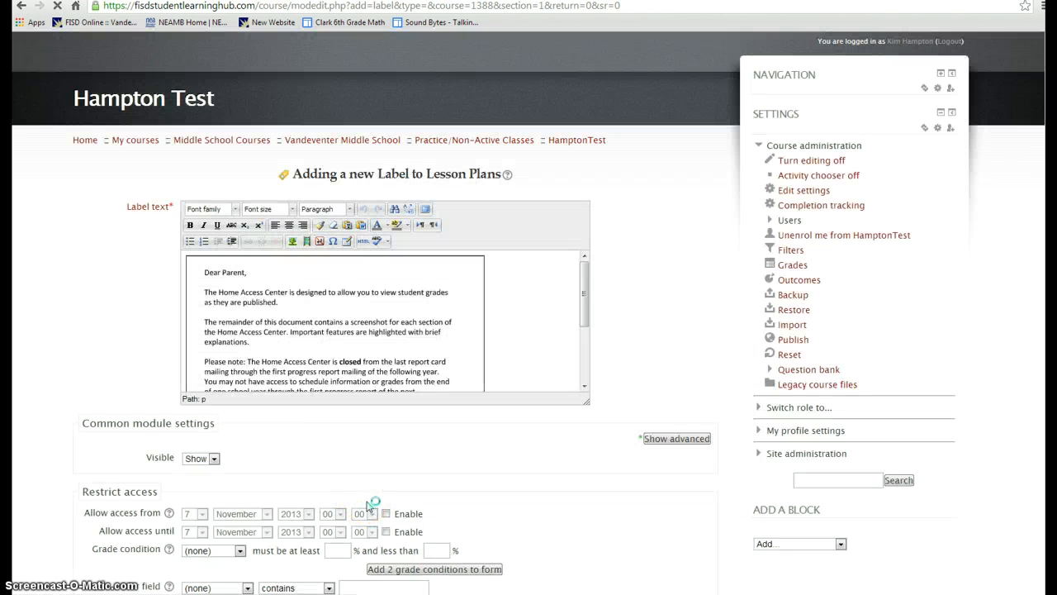
Save the new label and return to the course page
scroll(540, 295, down, 3)
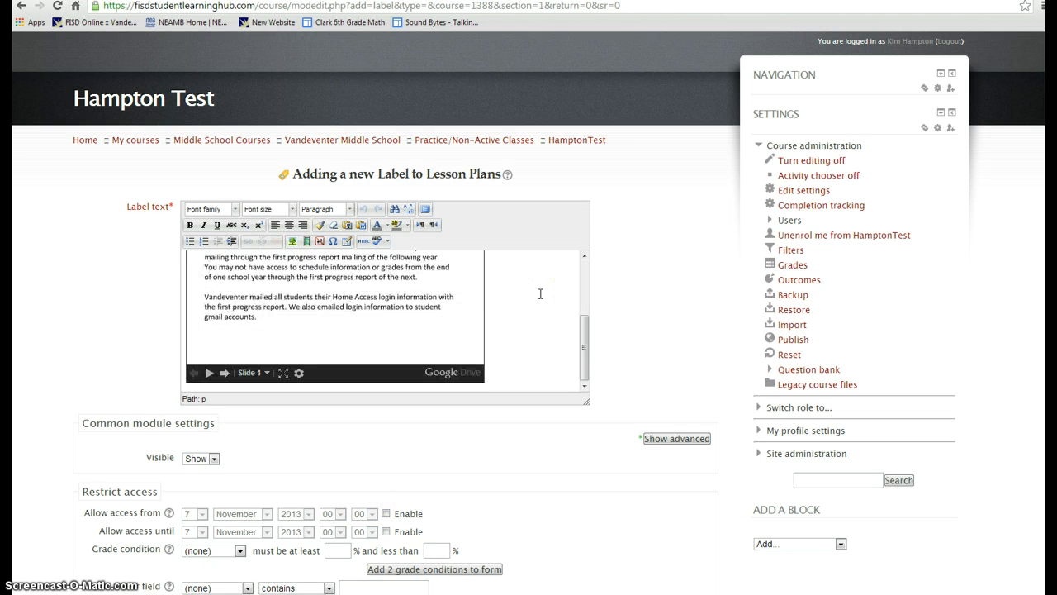
scroll(417, 444, down, 4)
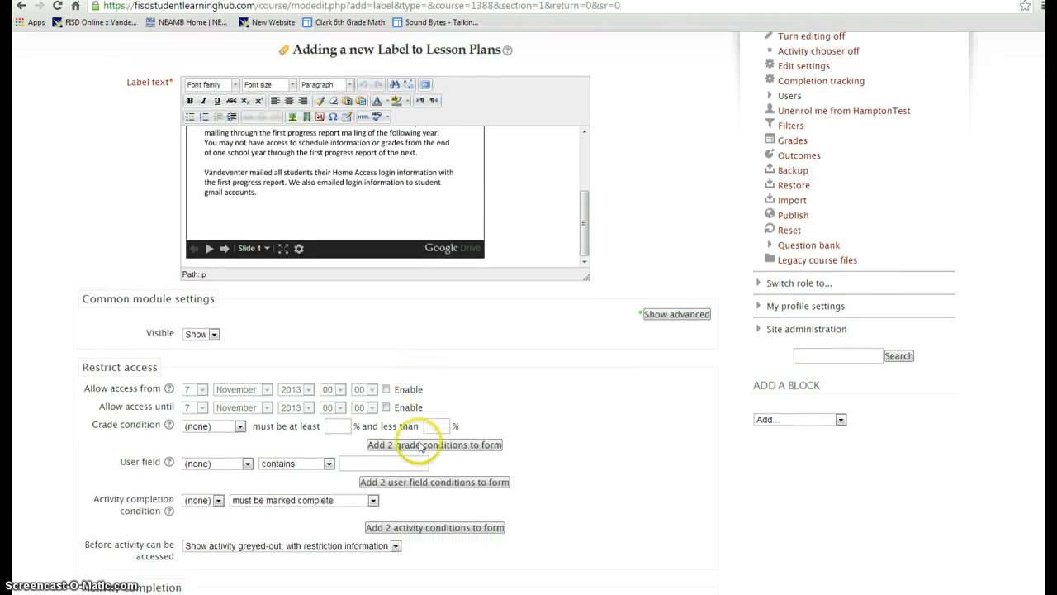
scroll(419, 444, down, 1)
click(267, 475)
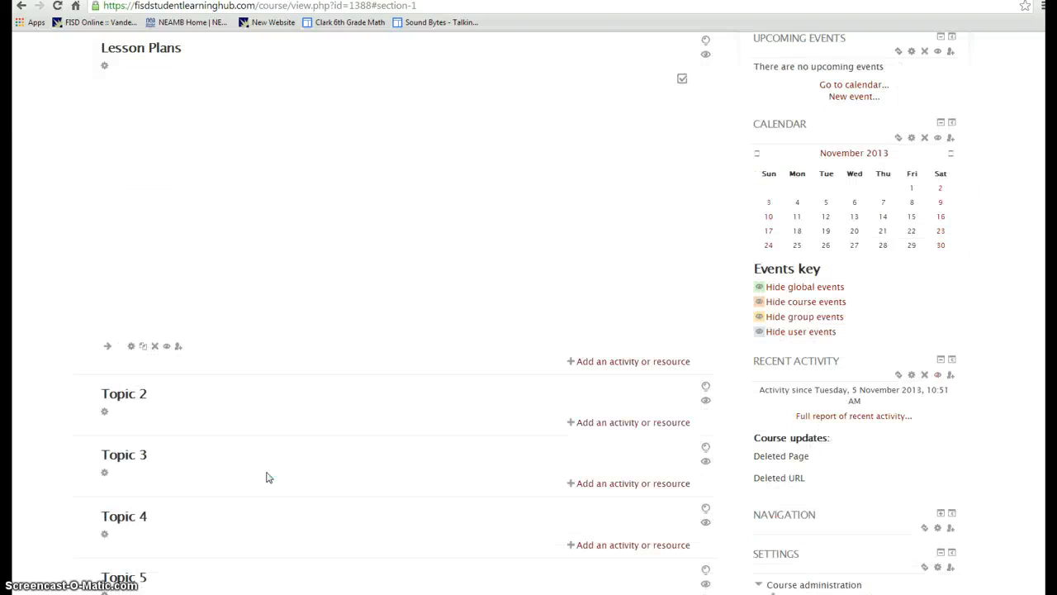
Reload the course page and advance the presentation embedded in Lesson Plans to slide 7
click(264, 224)
click(58, 6)
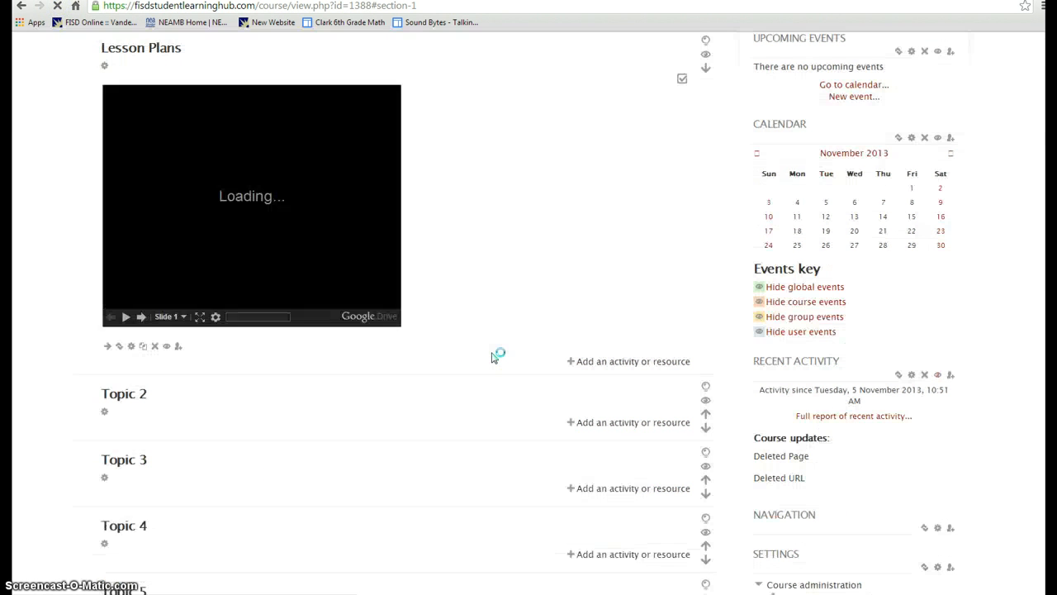
click(124, 393)
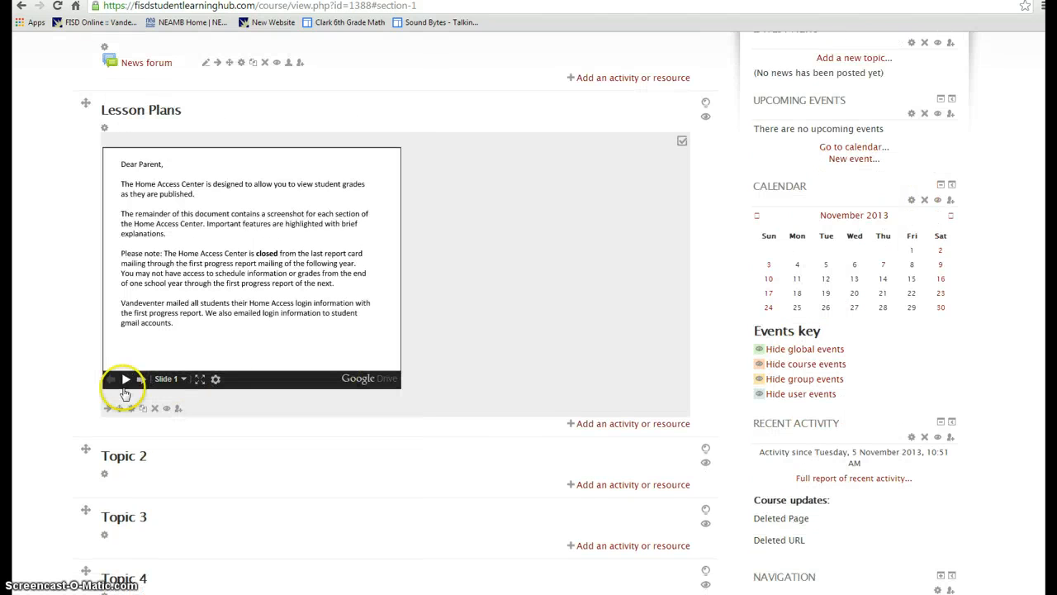
click(141, 380)
click(140, 380)
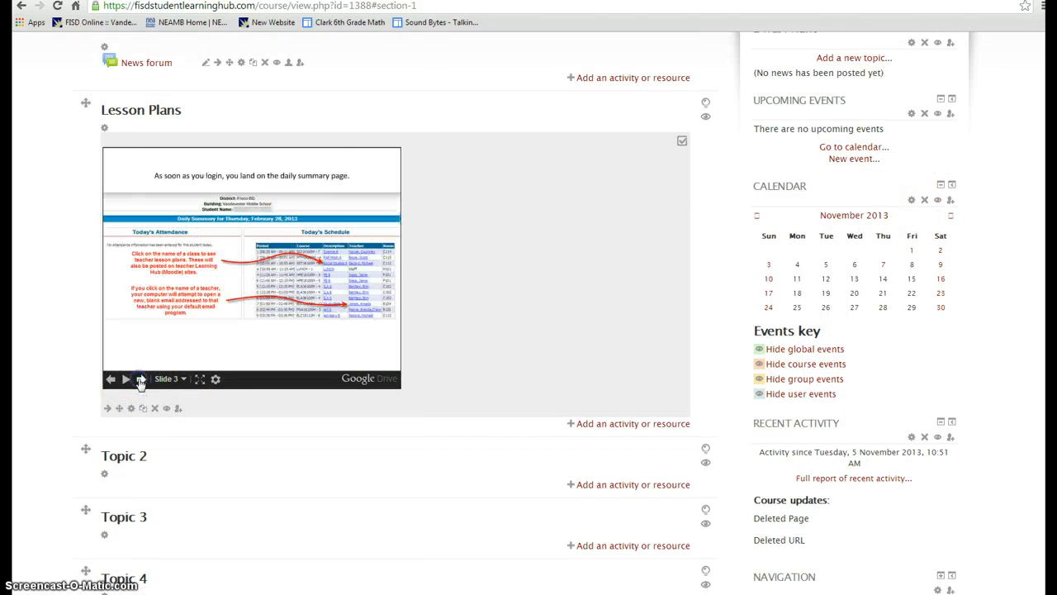
click(141, 380)
click(141, 380)
click(141, 380)
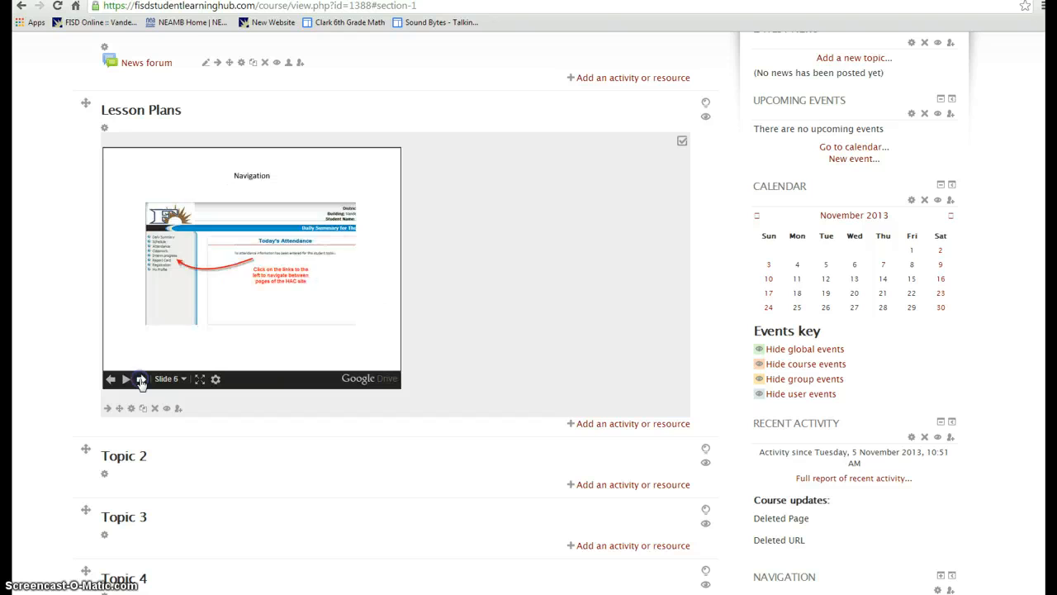
click(140, 380)
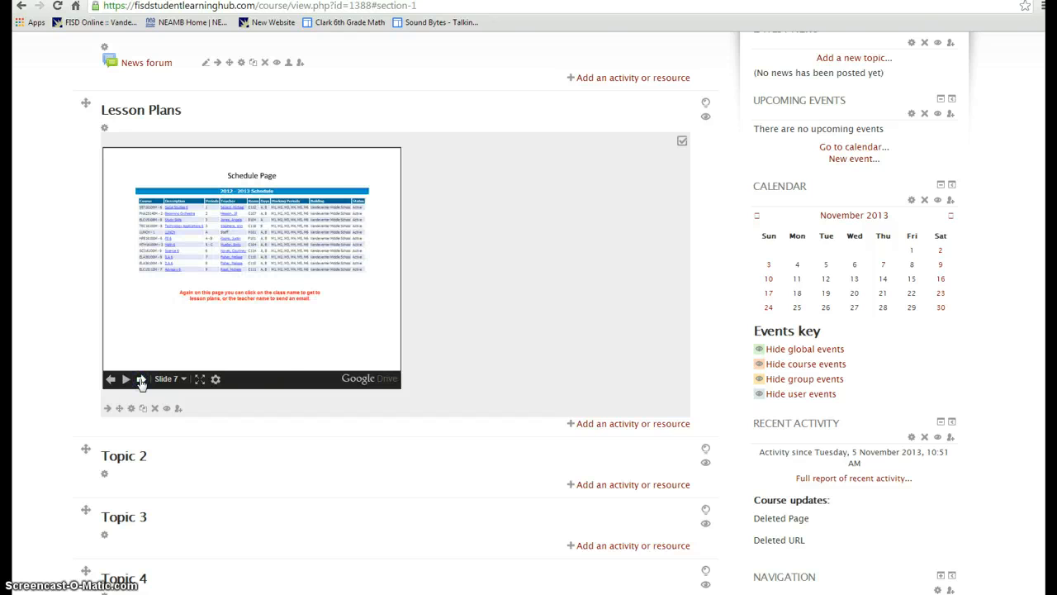
Switch back to the HAC Parent Tutorial in Google Slides and review its web publishing settings and page address
click(966, 1)
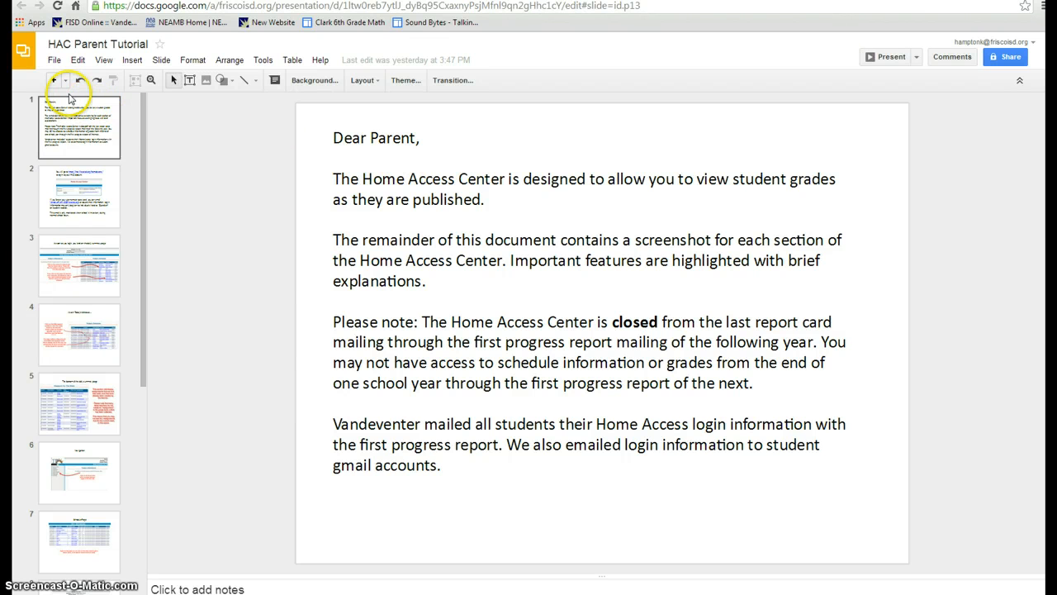
click(53, 61)
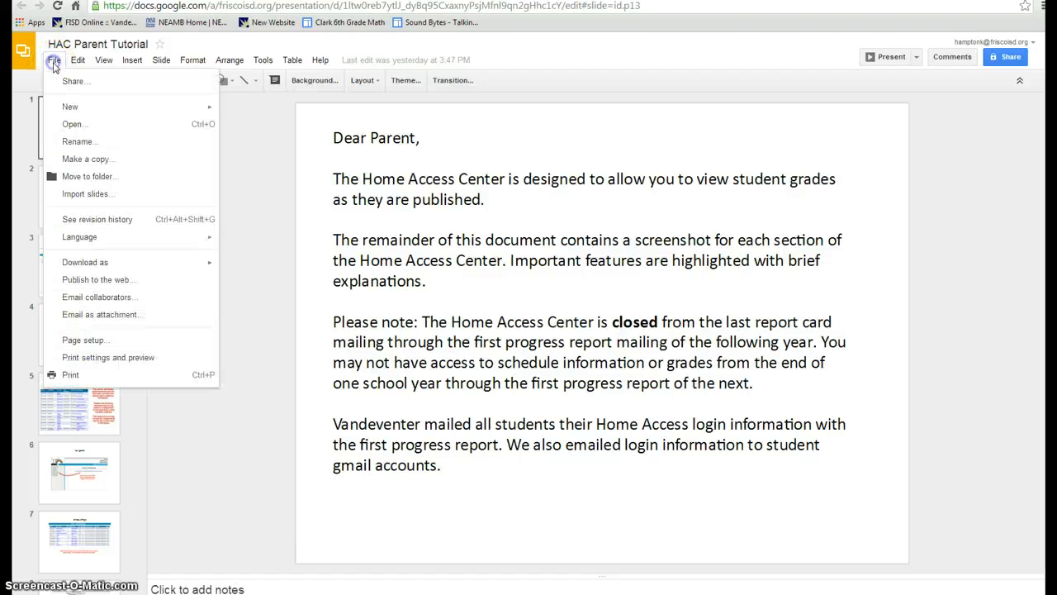
click(86, 279)
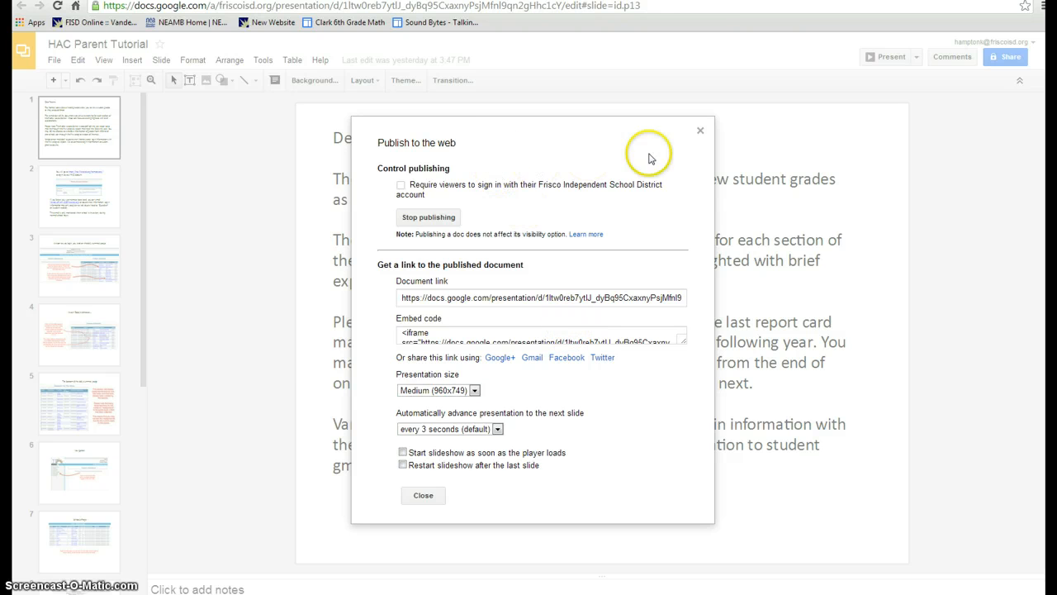
click(700, 131)
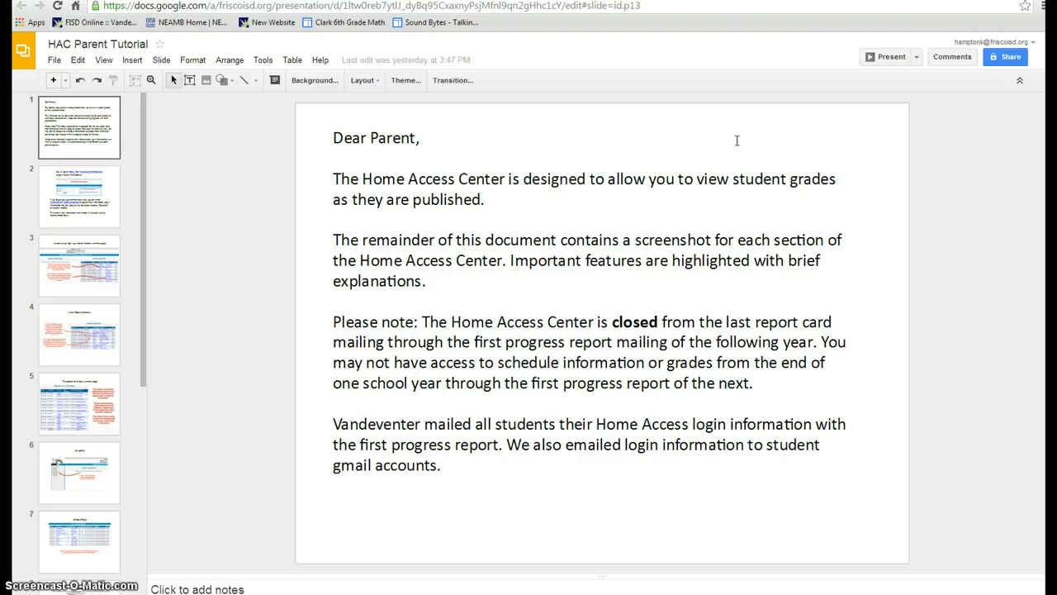
click(371, 10)
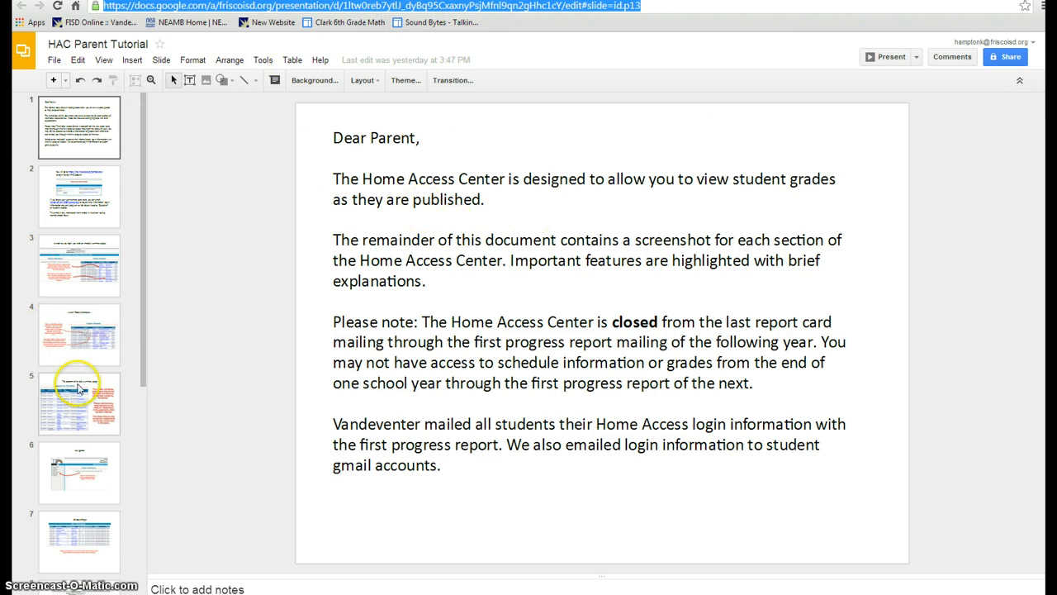
Reopen the web publishing settings and copy the document link of the published presentation
click(54, 62)
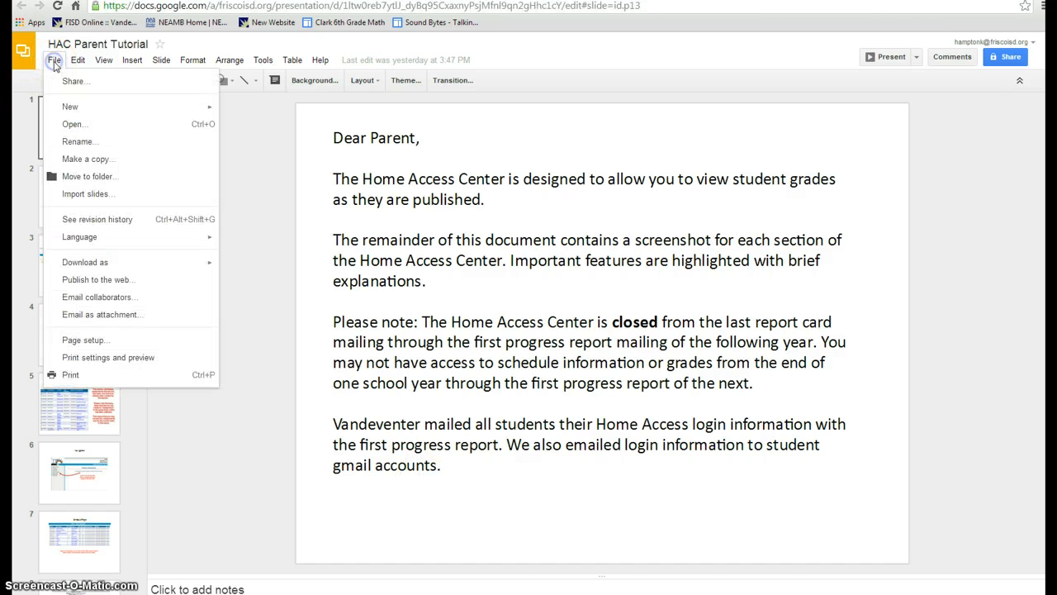
click(79, 284)
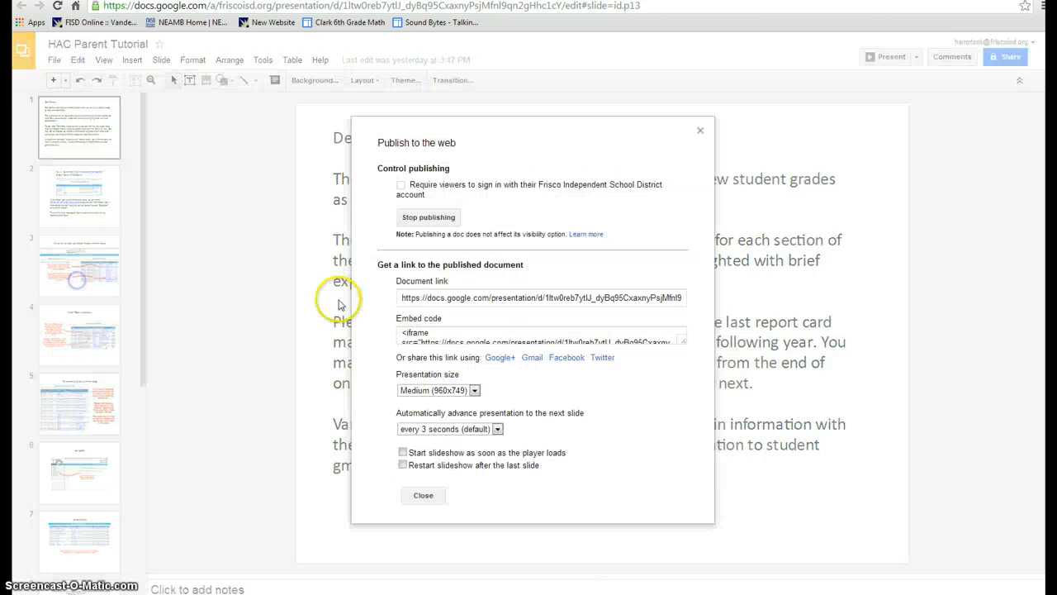
click(429, 299)
right_click(443, 298)
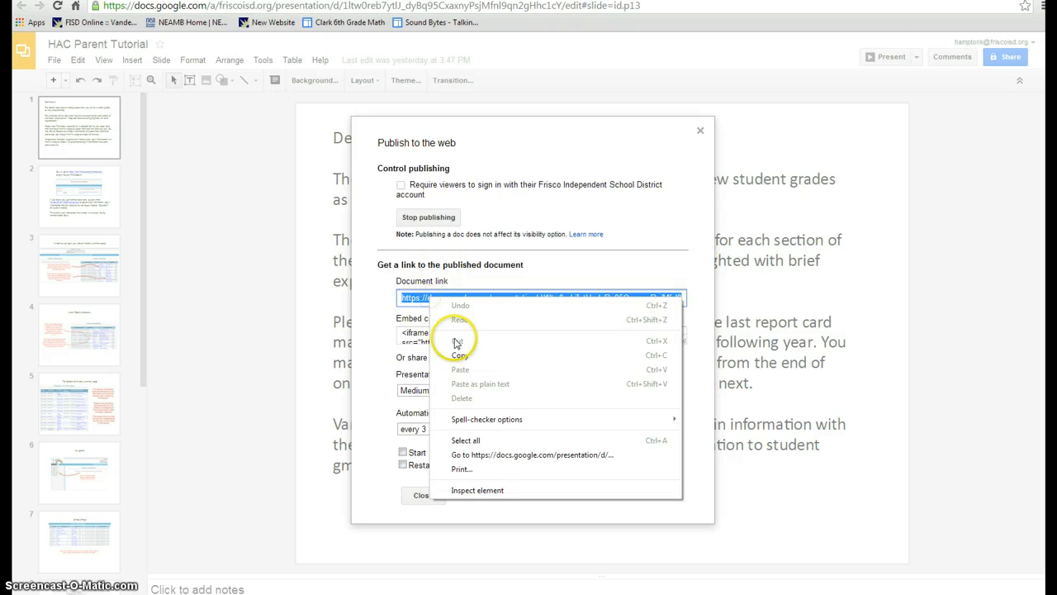
click(460, 356)
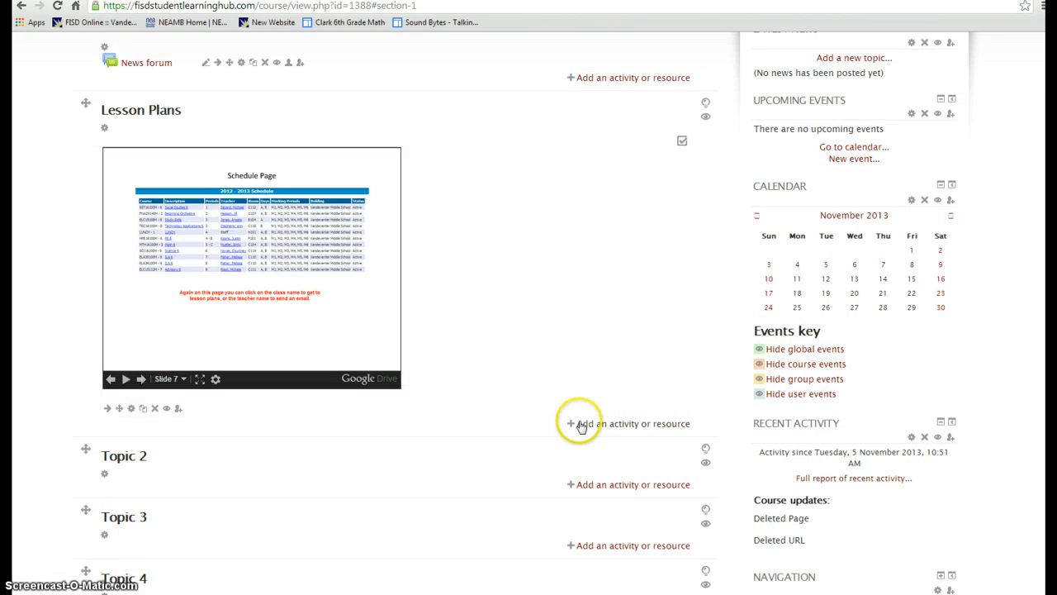
Start a new label in the Lesson Plans section with the text "Watch this slide show"
click(580, 425)
scroll(449, 363, down, 3)
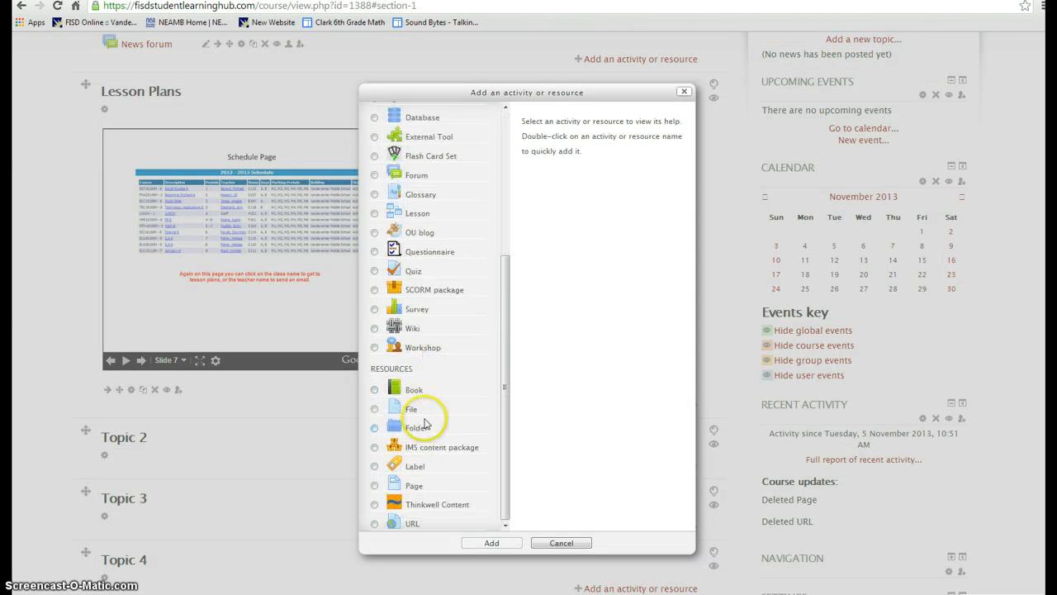
click(395, 466)
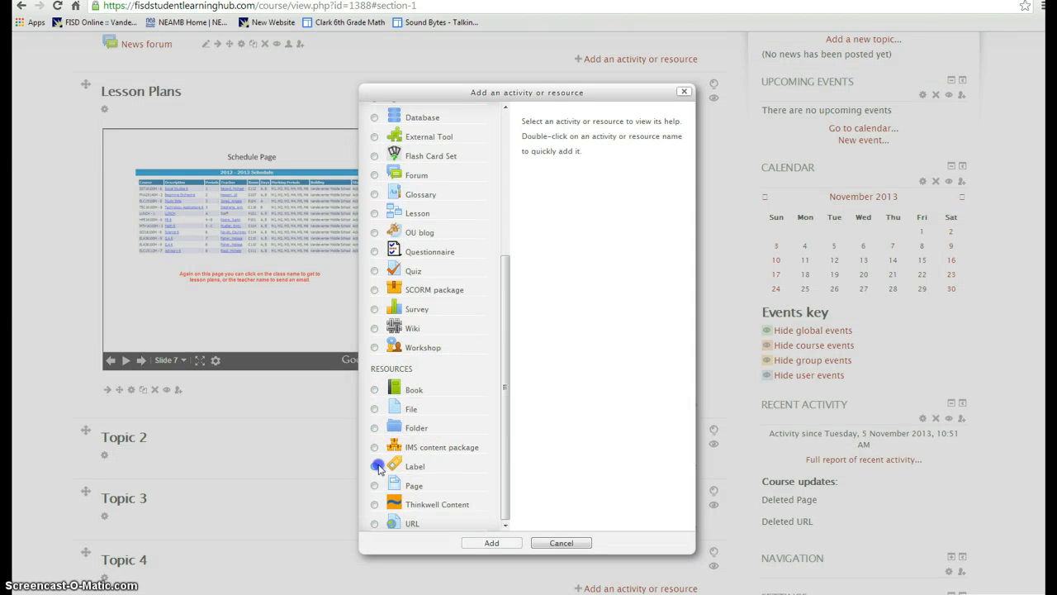
click(480, 544)
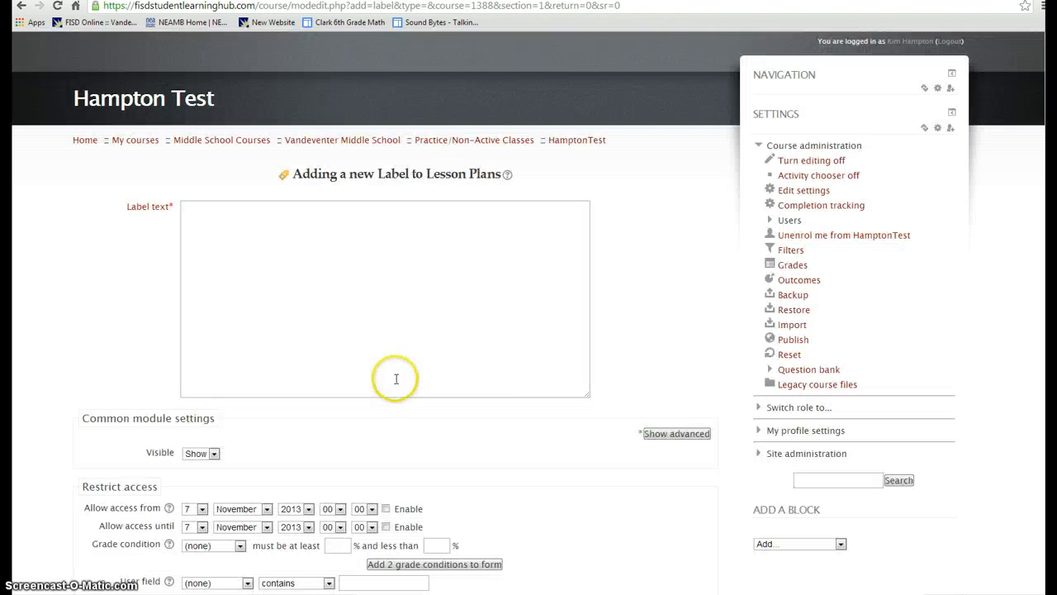
scroll(355, 384, down, 3)
scroll(355, 384, up, 2)
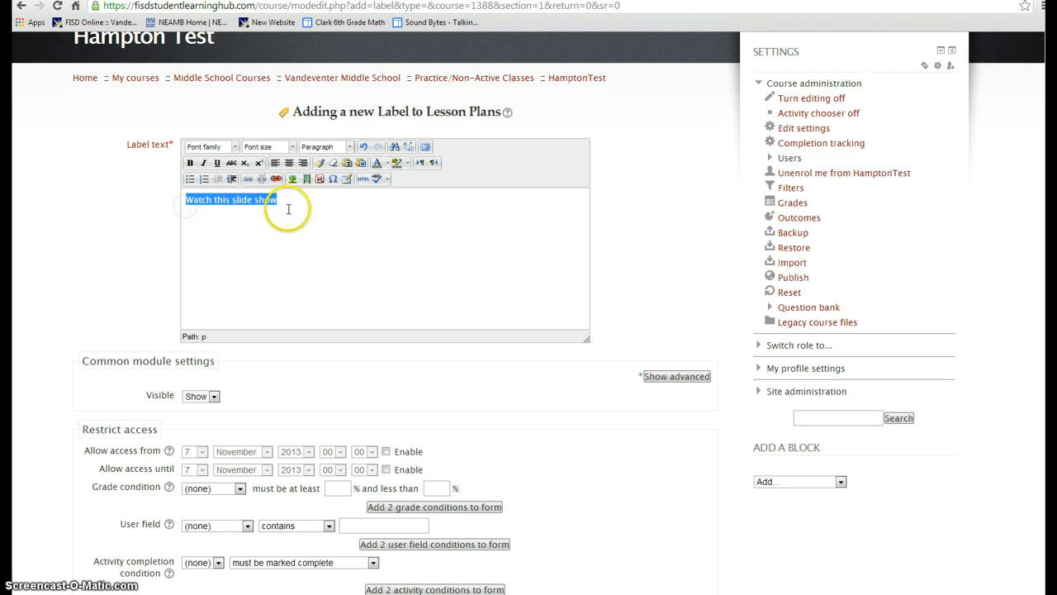
Link the label text "Watch this slide show" to the copied address of the published presentation
click(248, 180)
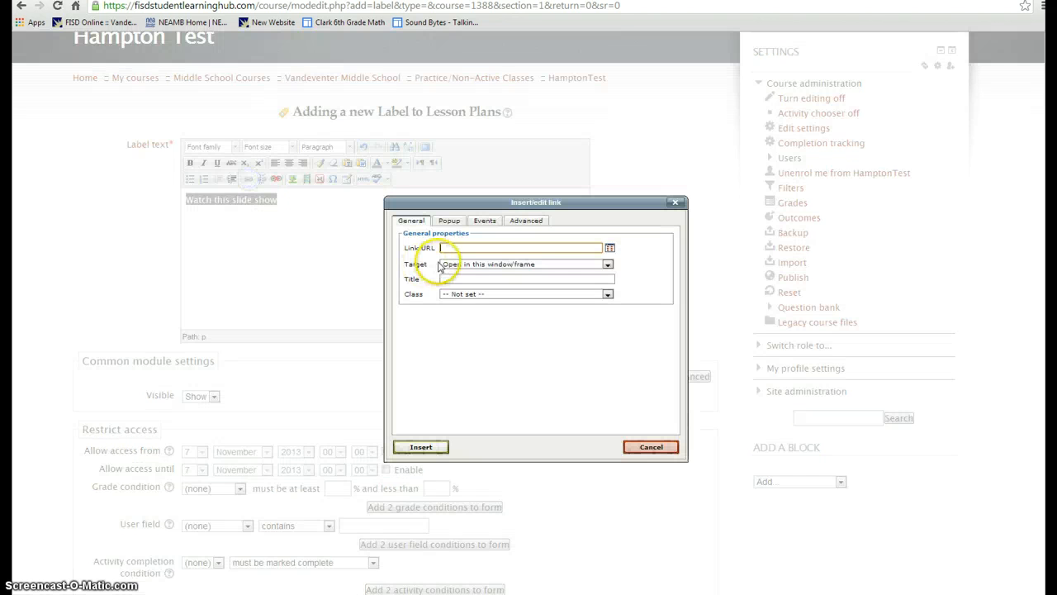
key(ctrl+v)
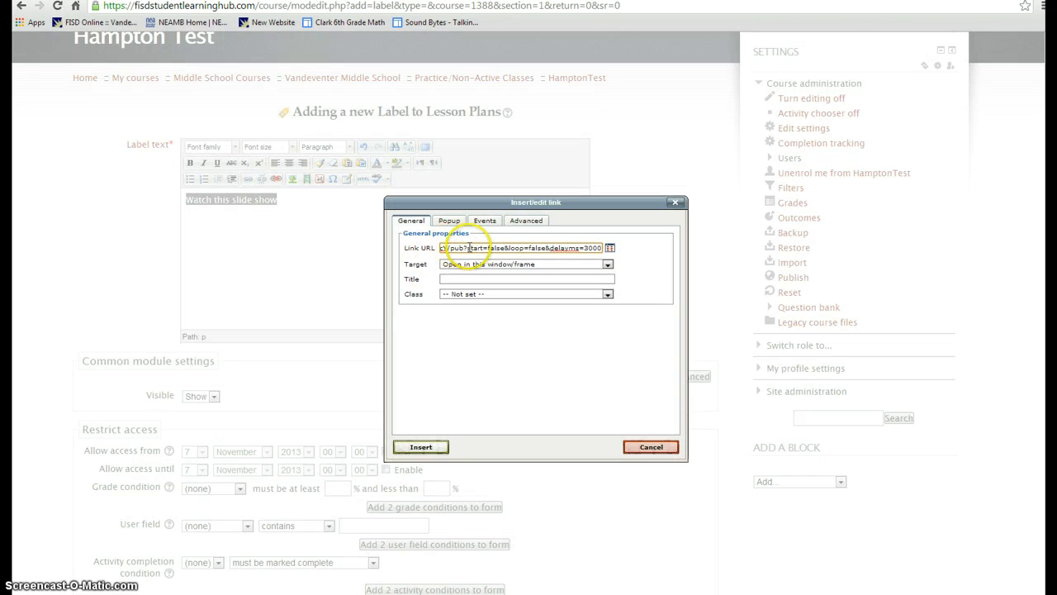
click(425, 446)
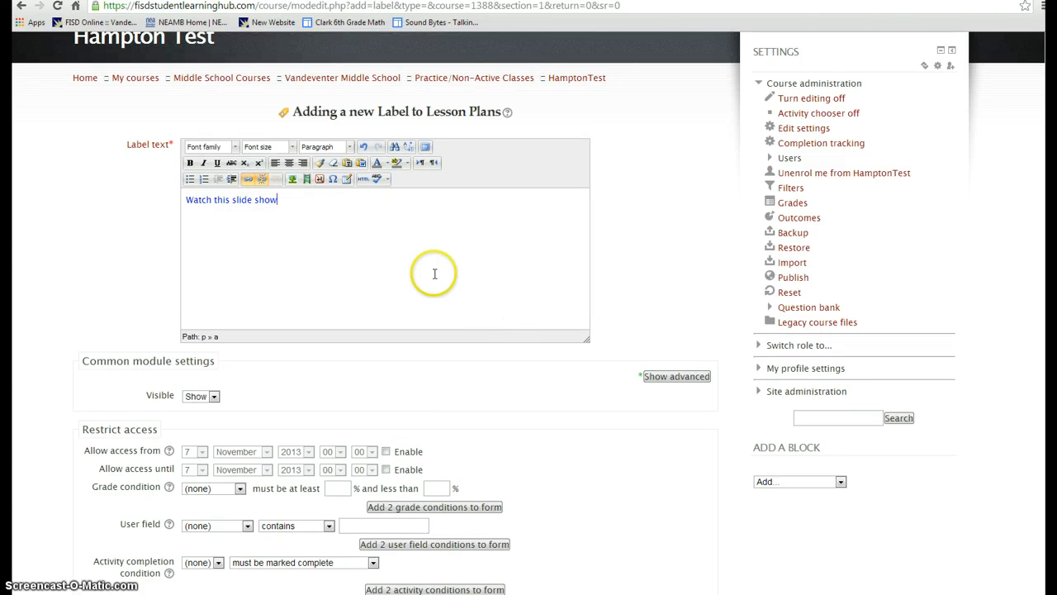
Paste the presentation's address as plain text below the linked line and save the label, returning to the course
key(ctrl+v)
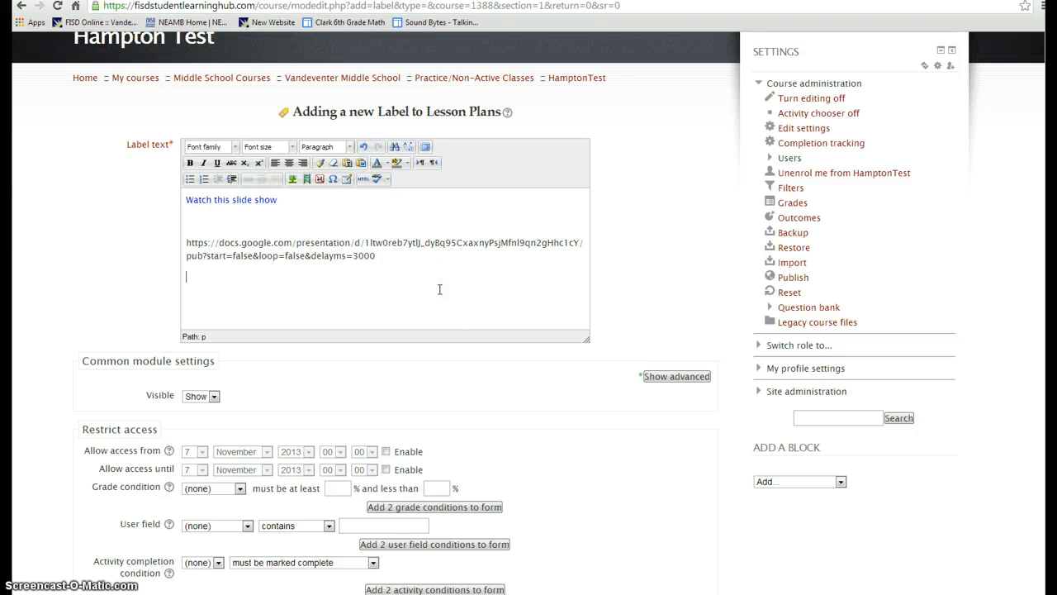
scroll(298, 453, down, 3)
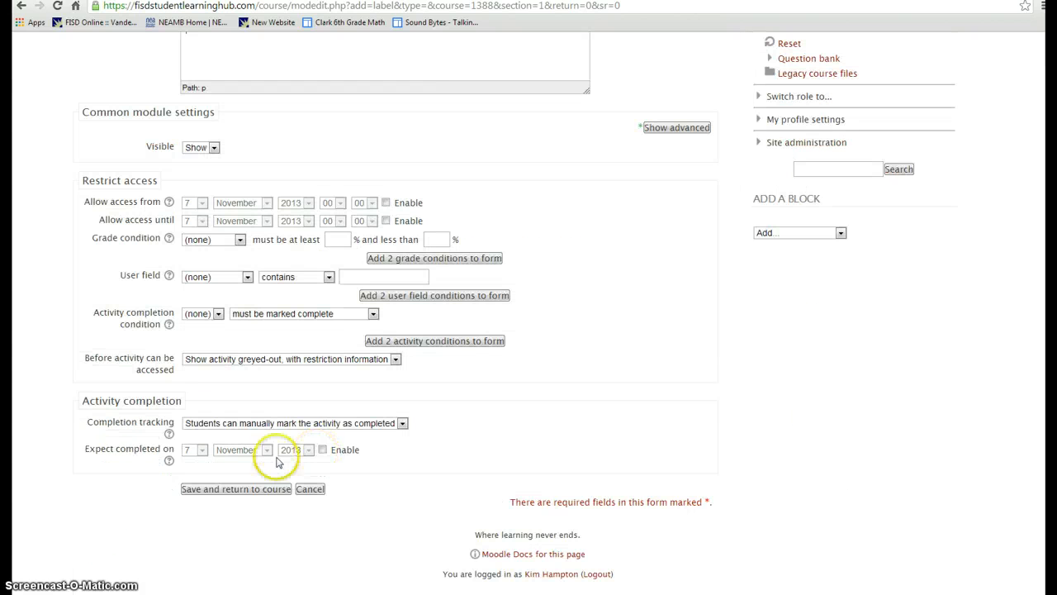
click(233, 491)
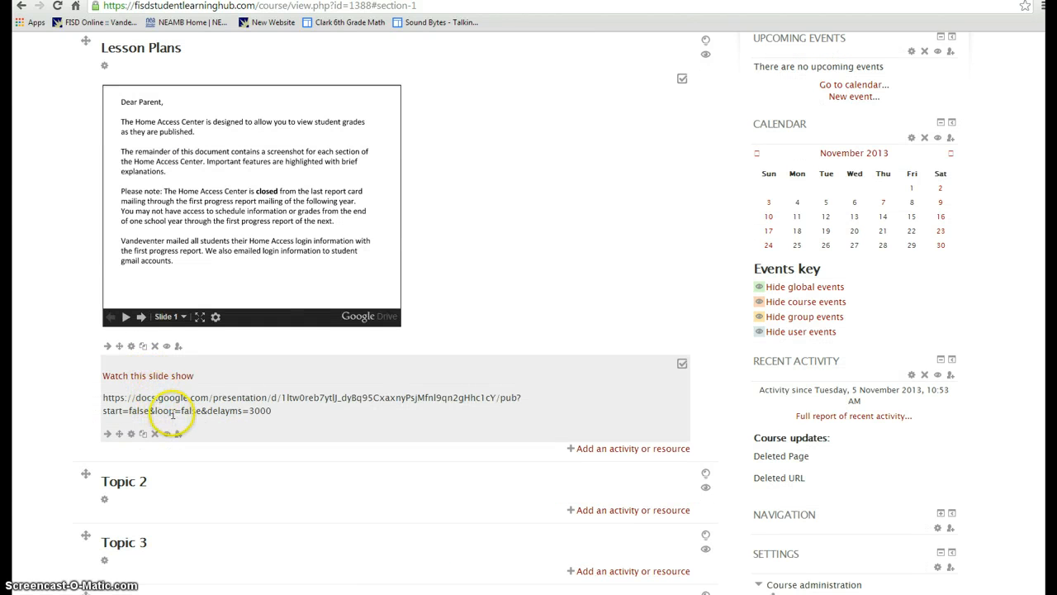
Open the "Watch this slide show" link on the course page and advance the presentation to slide 4
click(161, 380)
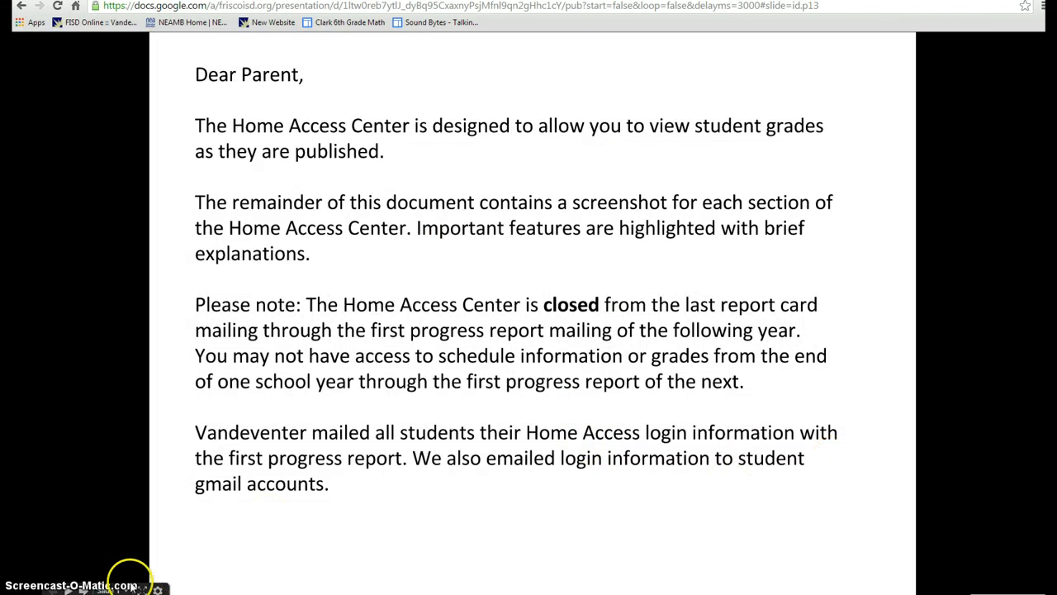
click(84, 588)
click(83, 589)
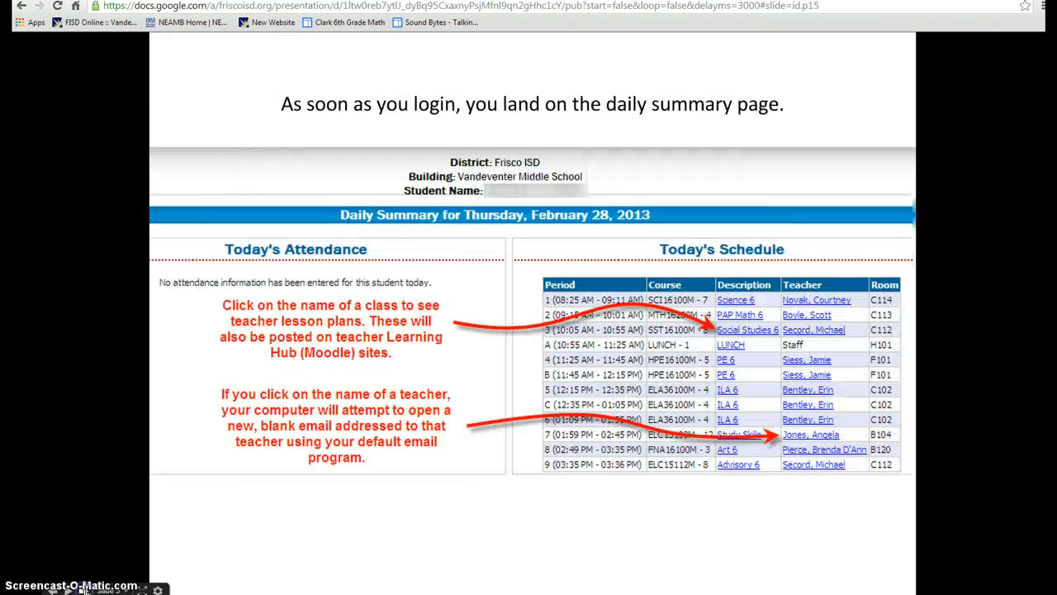
click(84, 589)
click(51, 588)
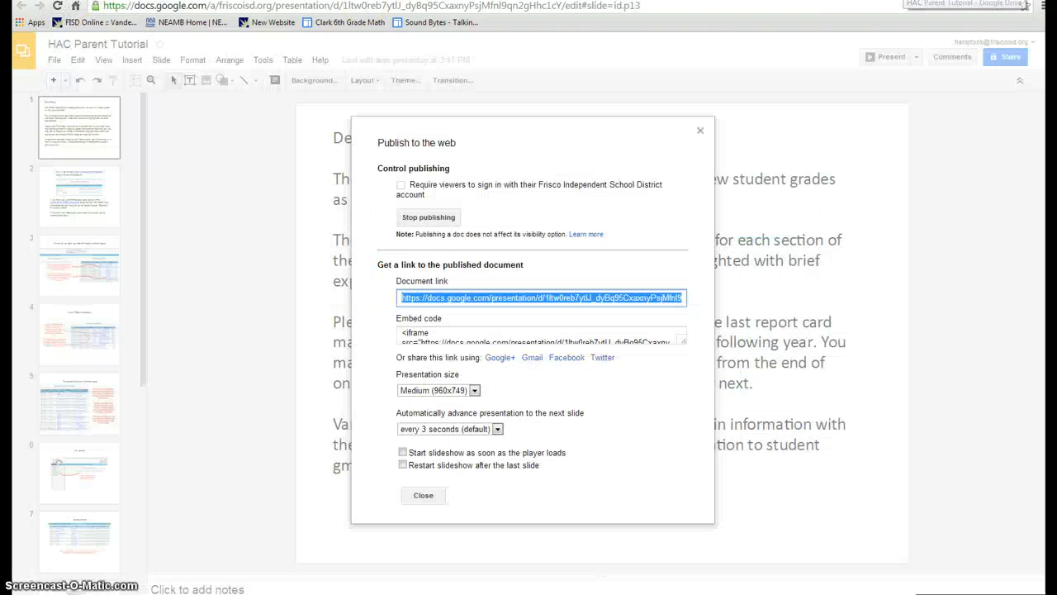
In the HAC Parent Tutorial in Google Slides, close and reopen the web publishing settings and copy the embed code
click(701, 133)
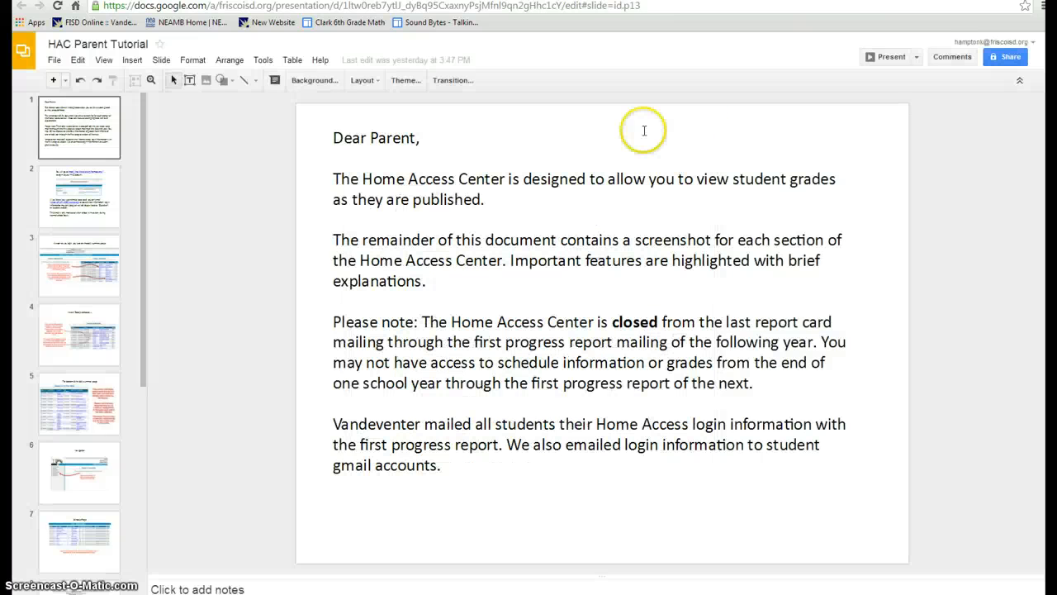
click(54, 59)
click(93, 279)
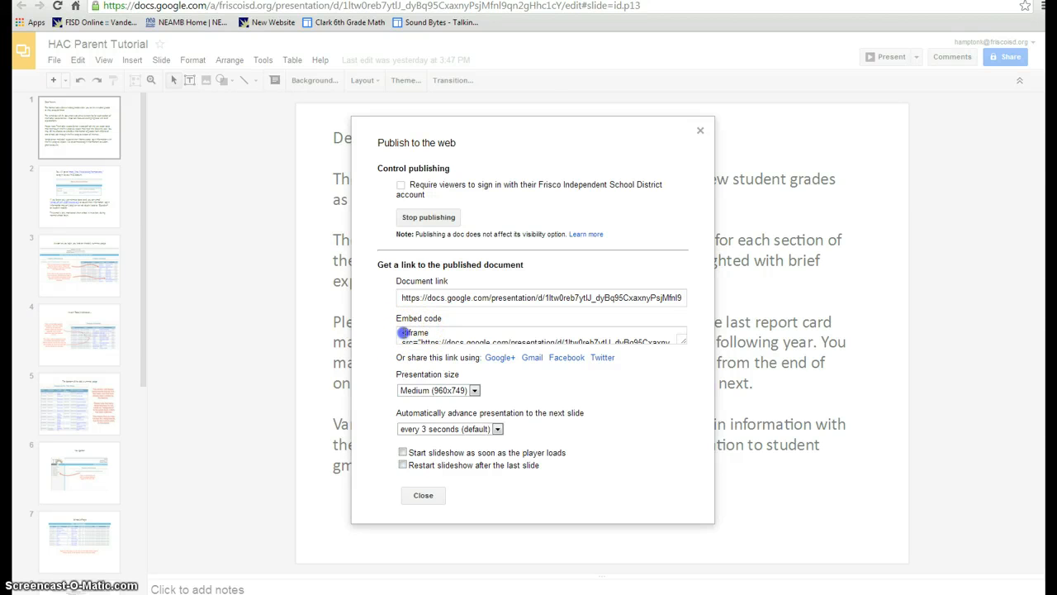
drag(403, 332, 588, 360)
right_click(603, 339)
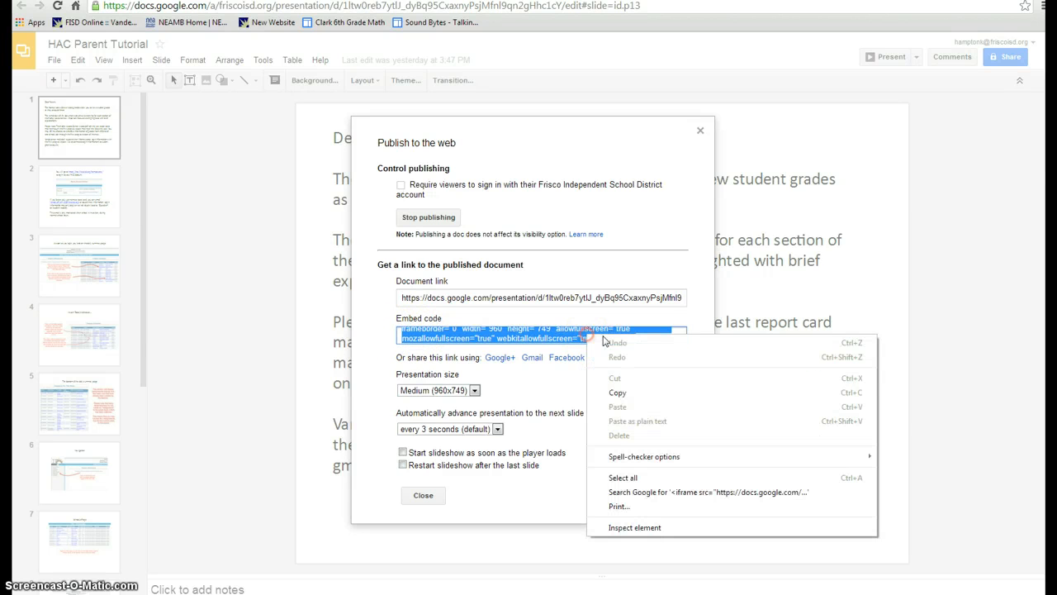
click(626, 395)
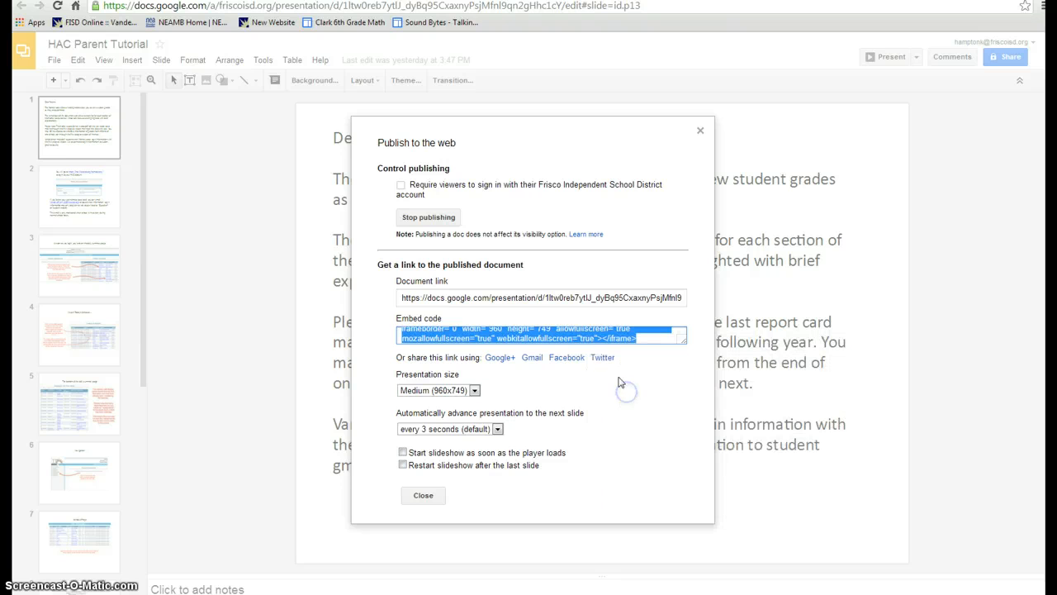
Set the published presentation's size to Small (480x389) and copy the updated embed code
click(467, 392)
click(463, 401)
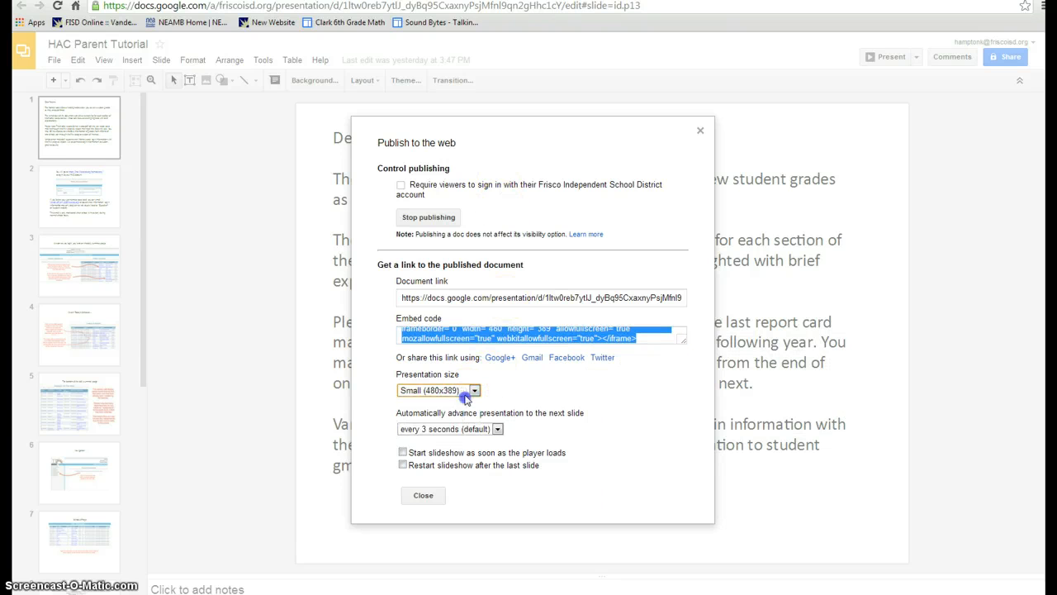
right_click(610, 338)
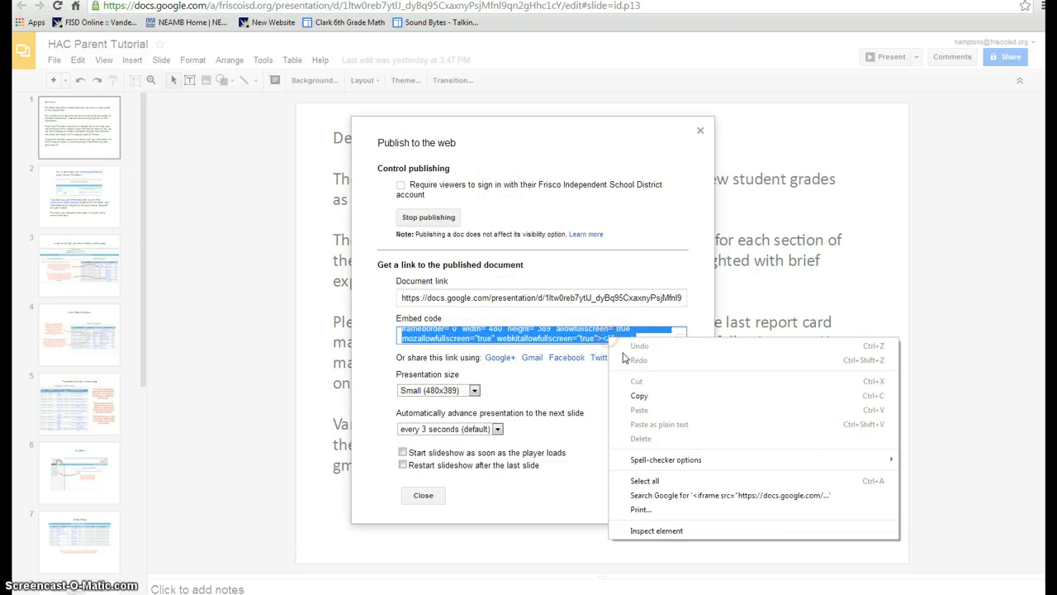
click(632, 397)
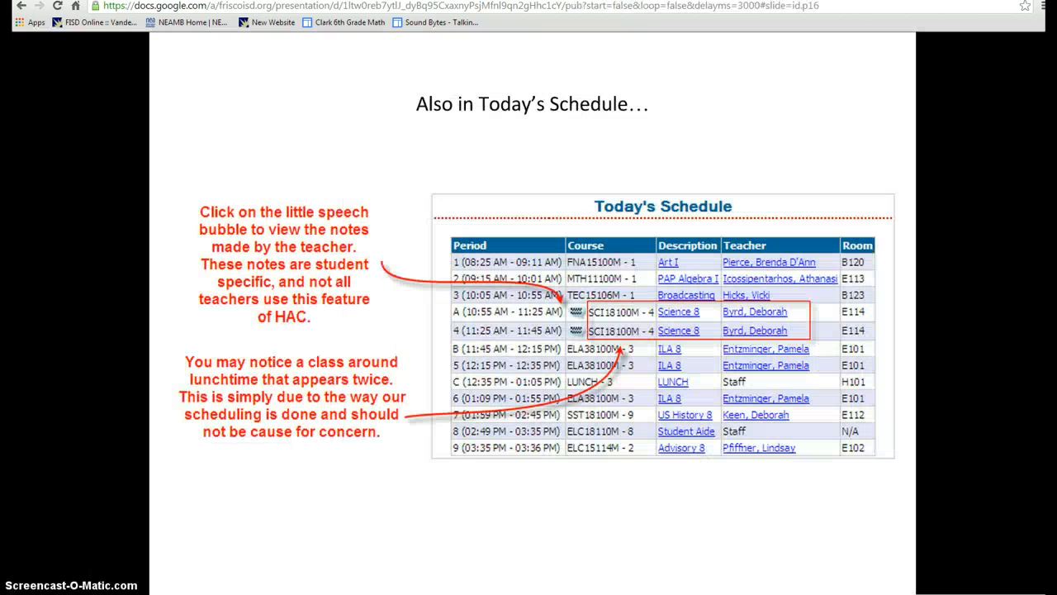
Go back from the published slide show to the Lesson Plans section of the Moodle course page
click(20, 5)
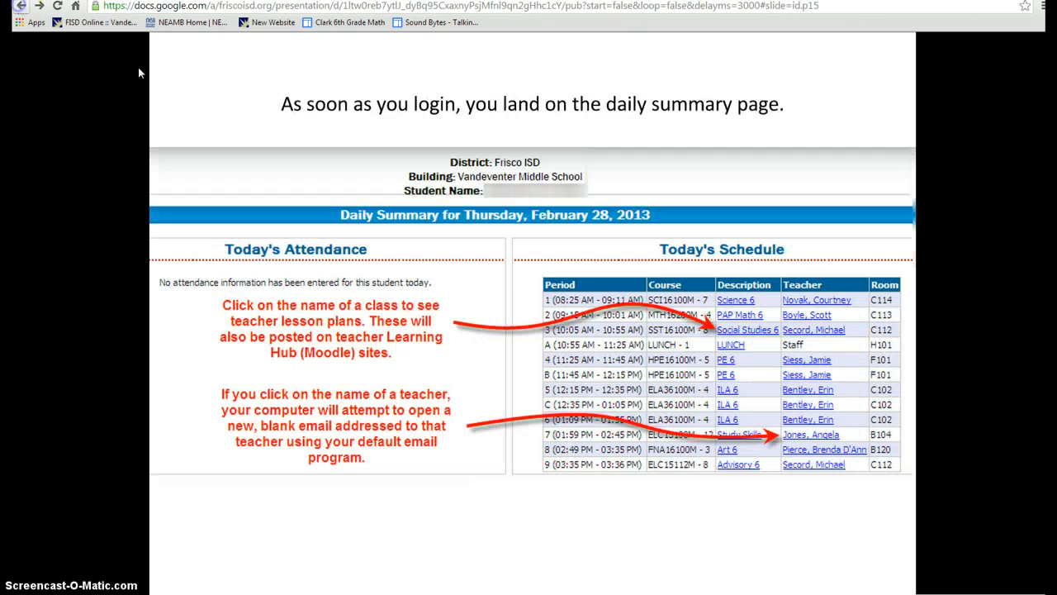
click(21, 6)
click(19, 6)
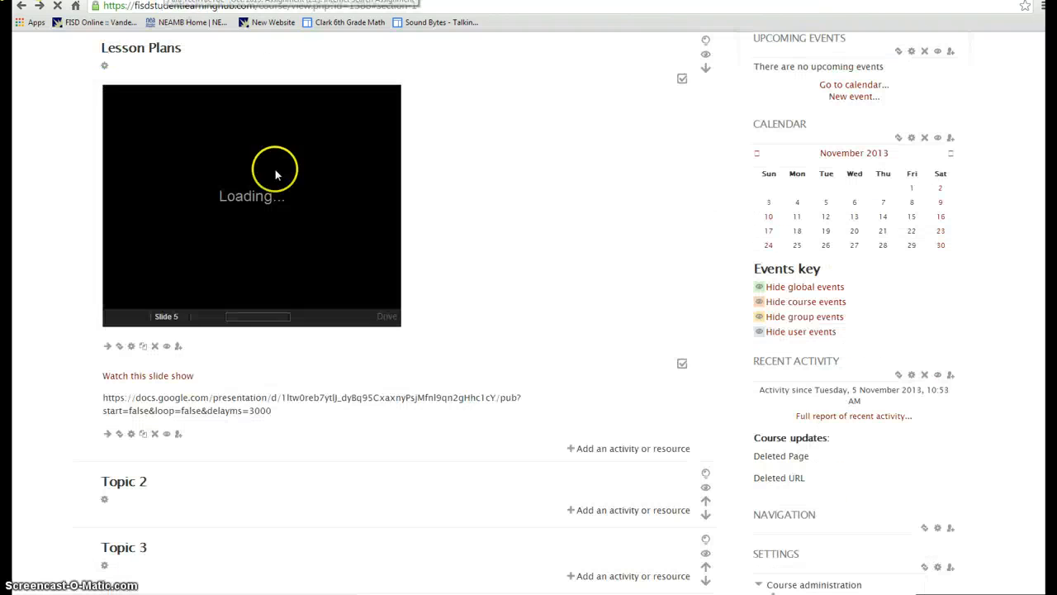
scroll(455, 306, up, 1)
scroll(483, 355, down, 3)
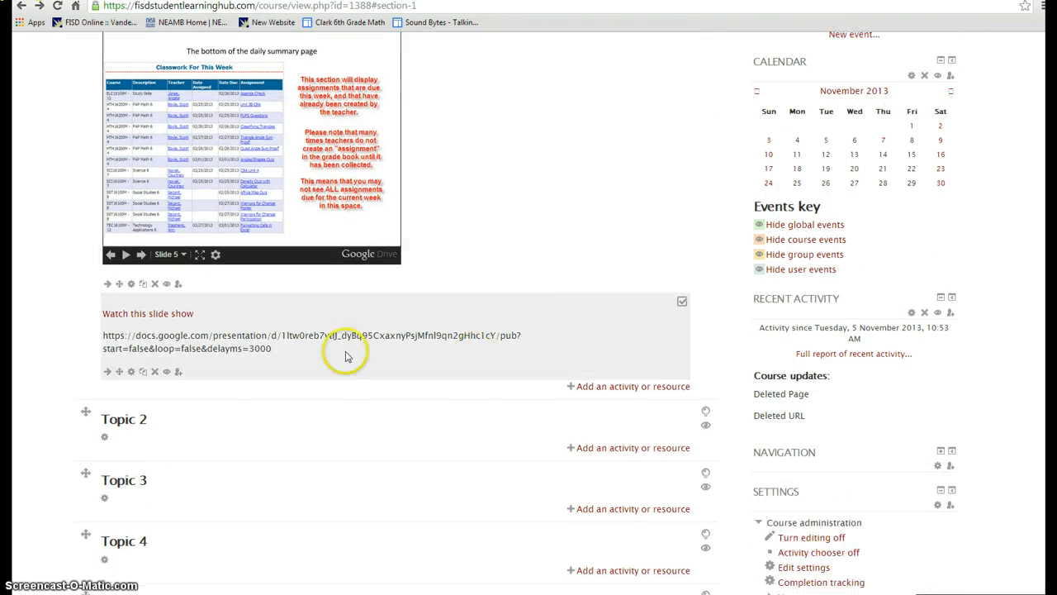
Add a new Page resource to Lesson Plans and name it "Click Here to watch the presentation"
click(624, 381)
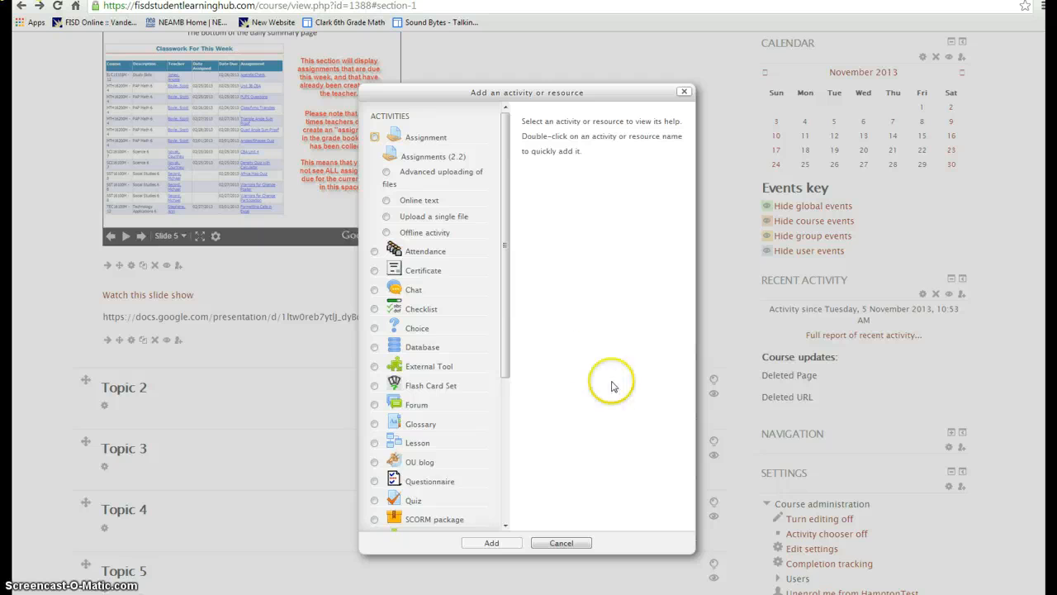
drag(503, 302, 504, 484)
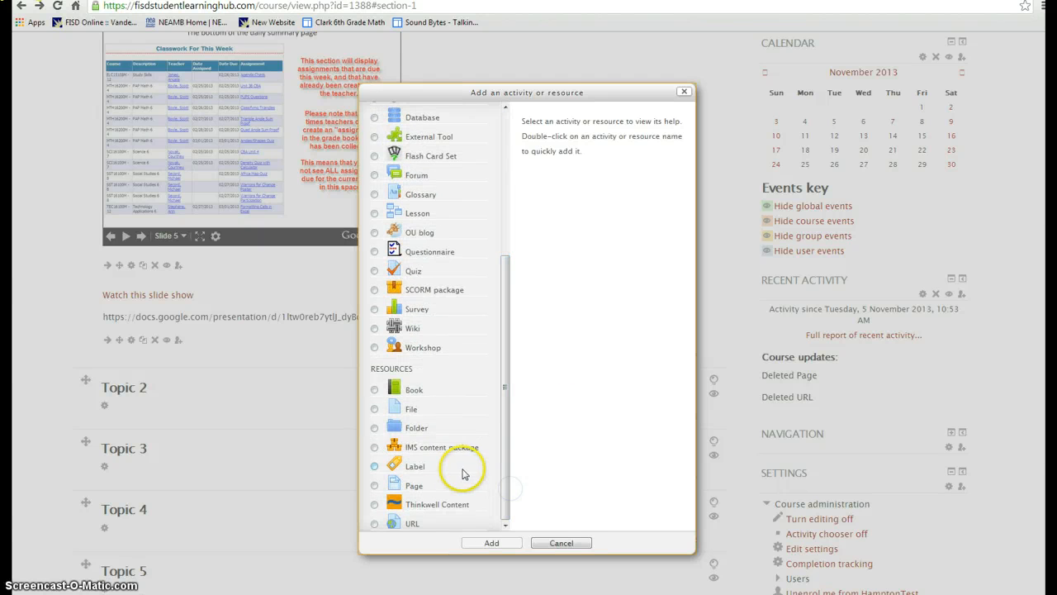
click(416, 487)
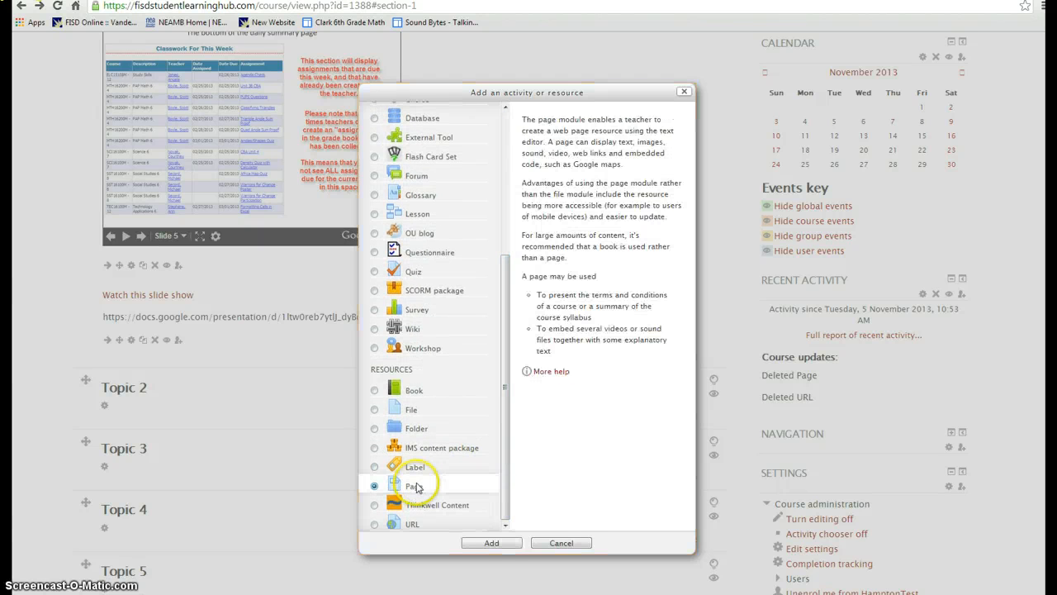
click(493, 543)
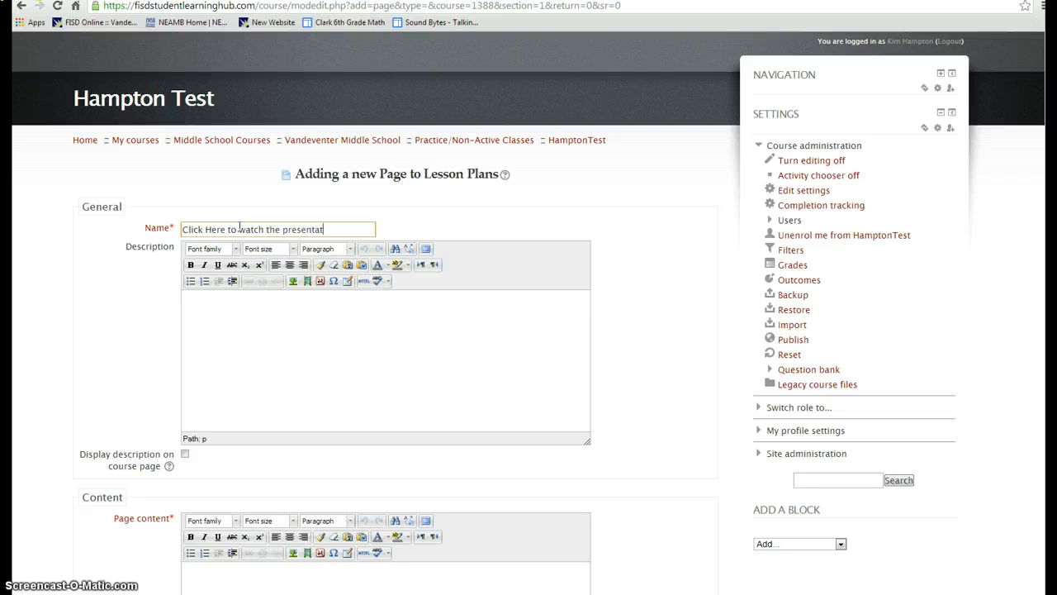
click(246, 310)
Insert the copied presentation embed code into the page content as HTML source
scroll(283, 353, down, 3)
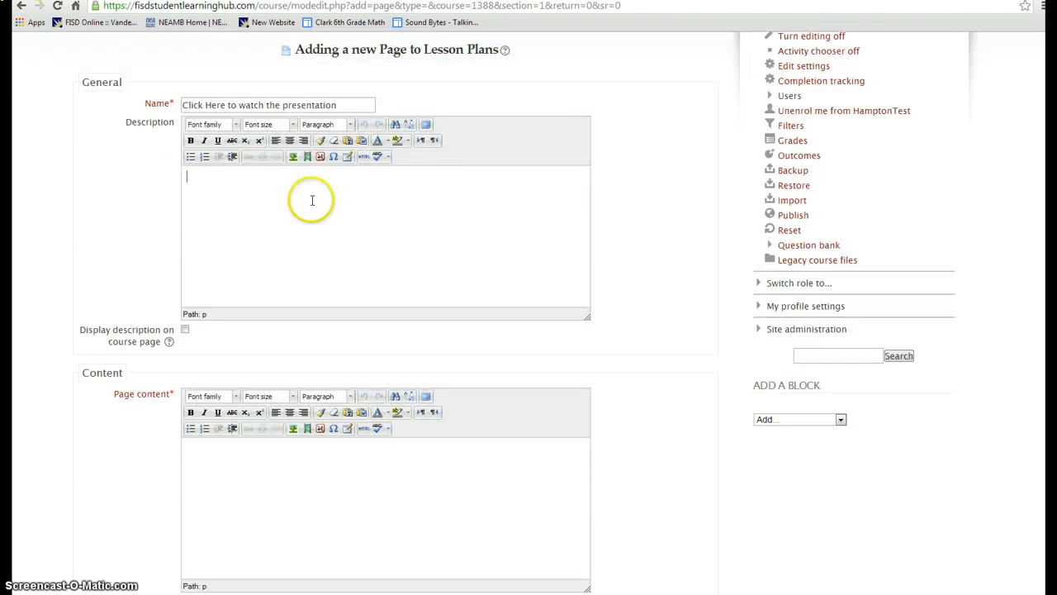
scroll(256, 454, down, 3)
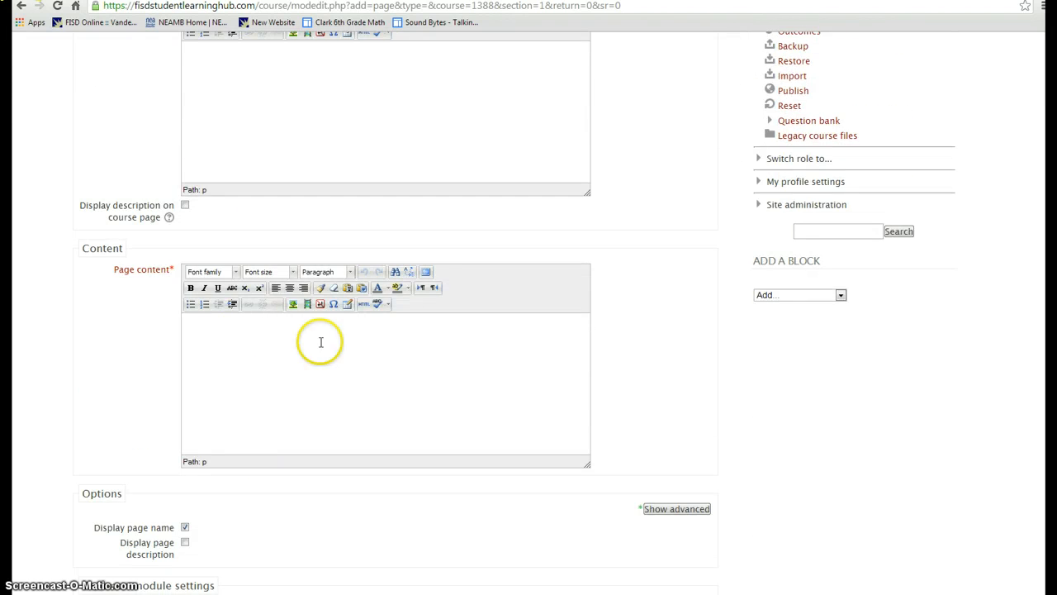
click(366, 305)
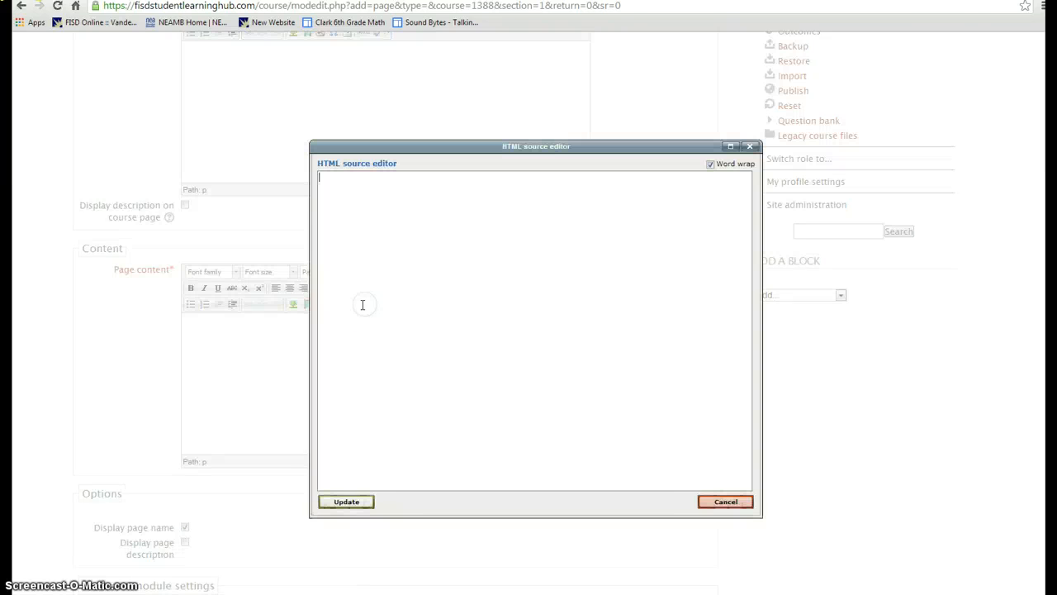
key(ctrl+v)
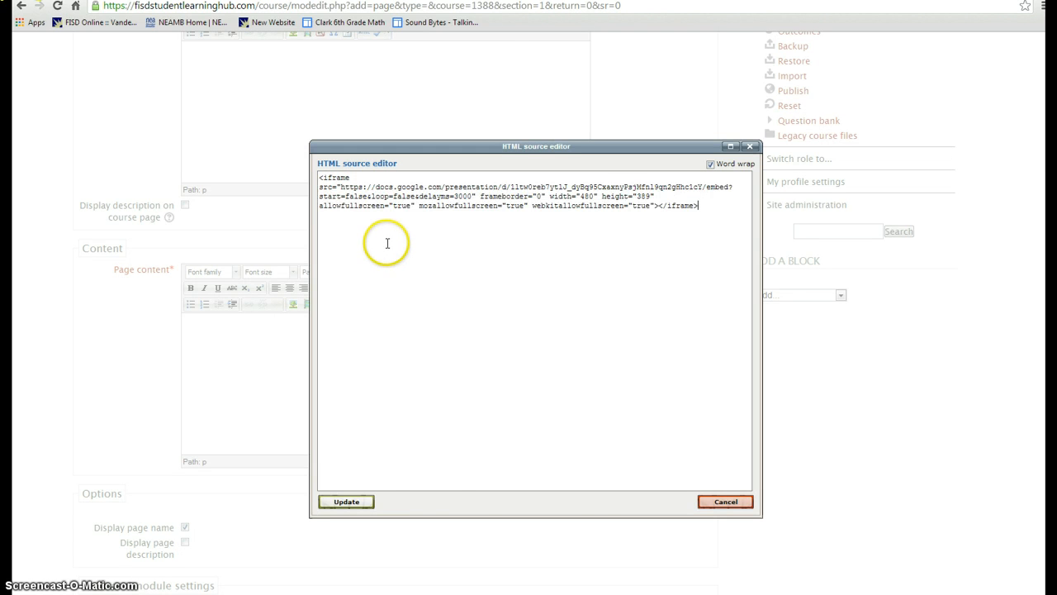
click(360, 502)
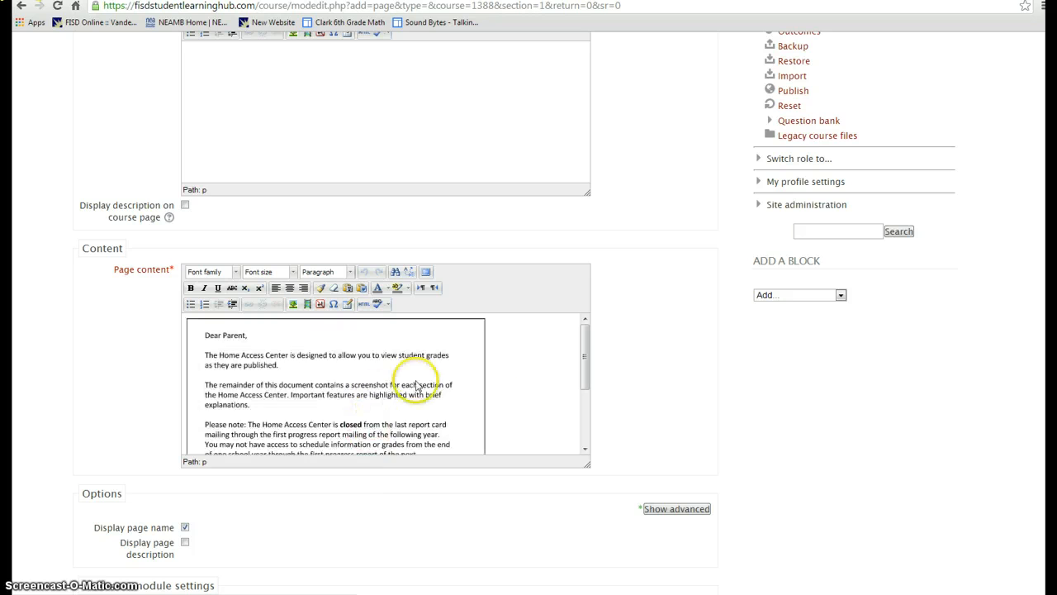
Save the new page and return to the course
scroll(479, 376, down, 3)
scroll(531, 392, down, 6)
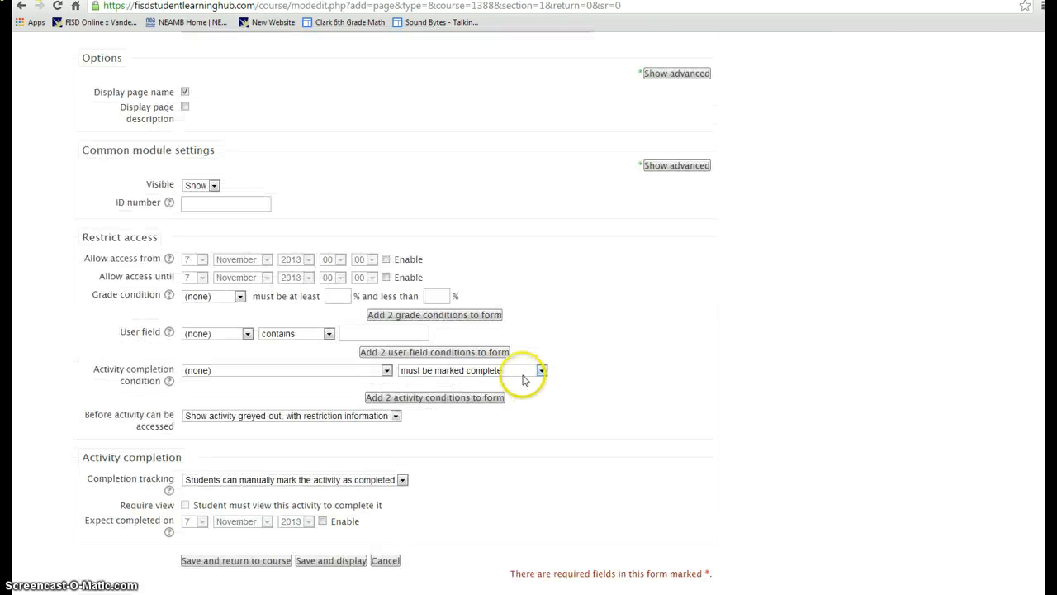
click(254, 469)
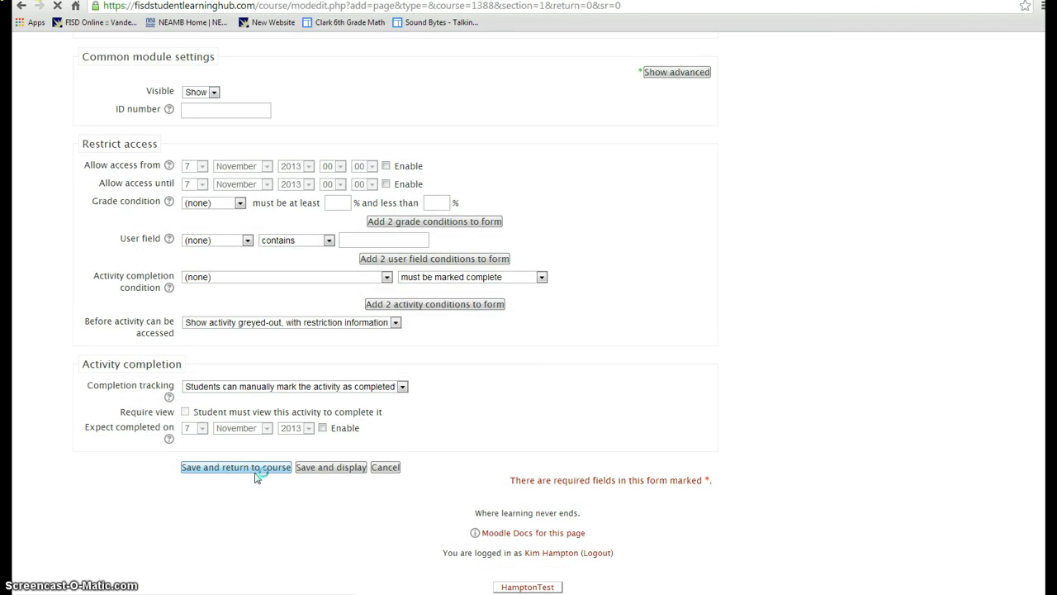
Open the "Click Here to watch the presentation" page, enlarge its pop-up window and advance the embedded presentation to slide 2
scroll(262, 466, down, 5)
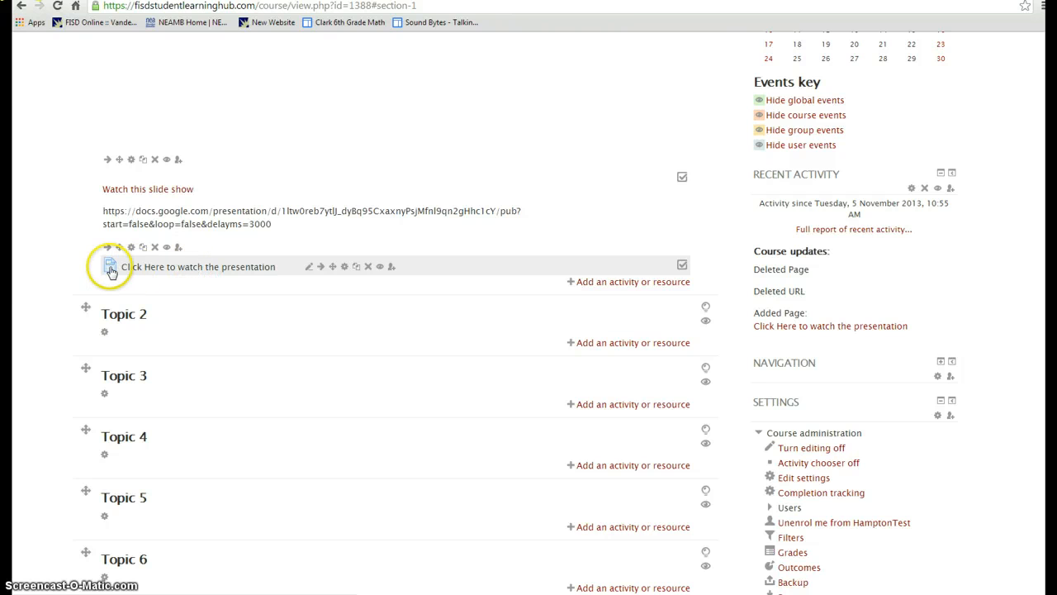
click(190, 266)
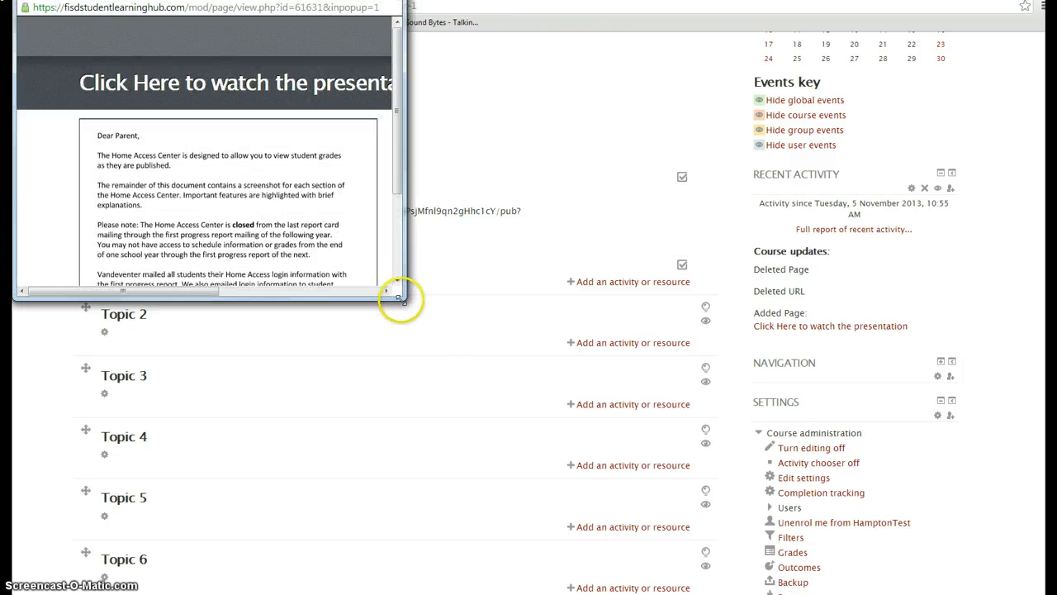
drag(403, 295, 544, 491)
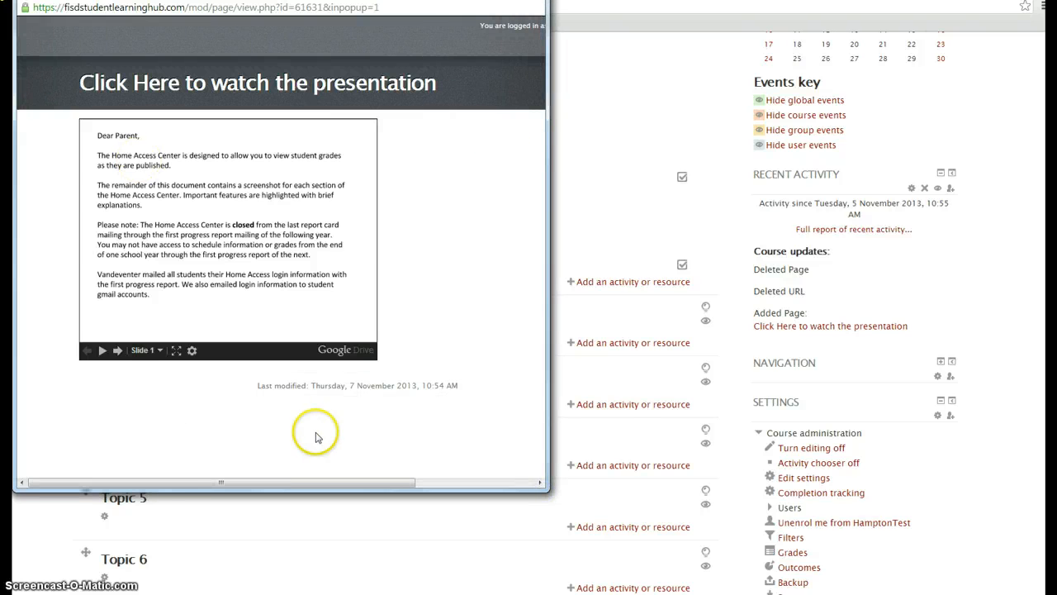
click(118, 351)
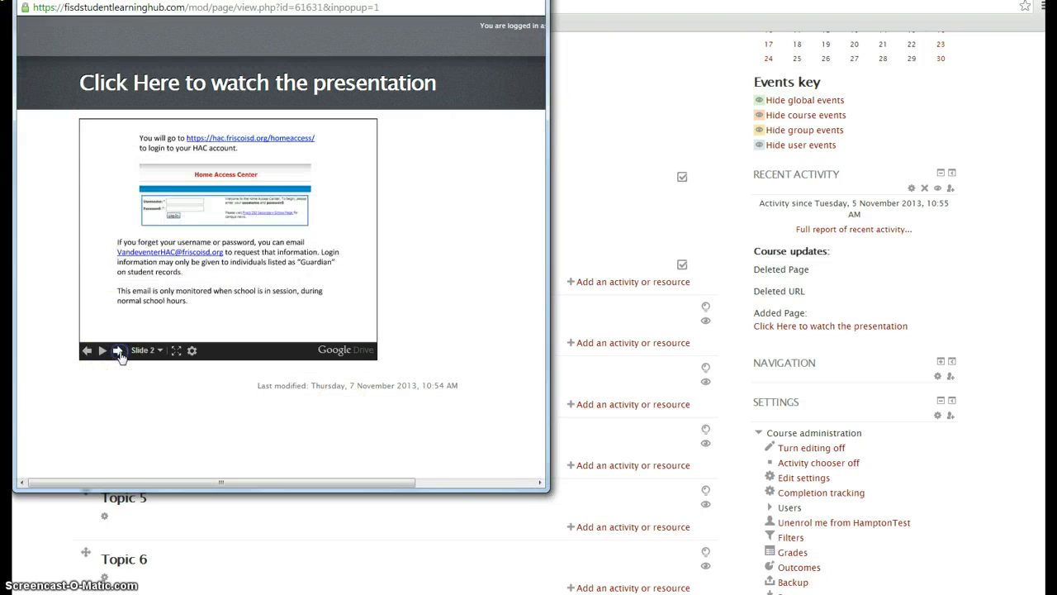